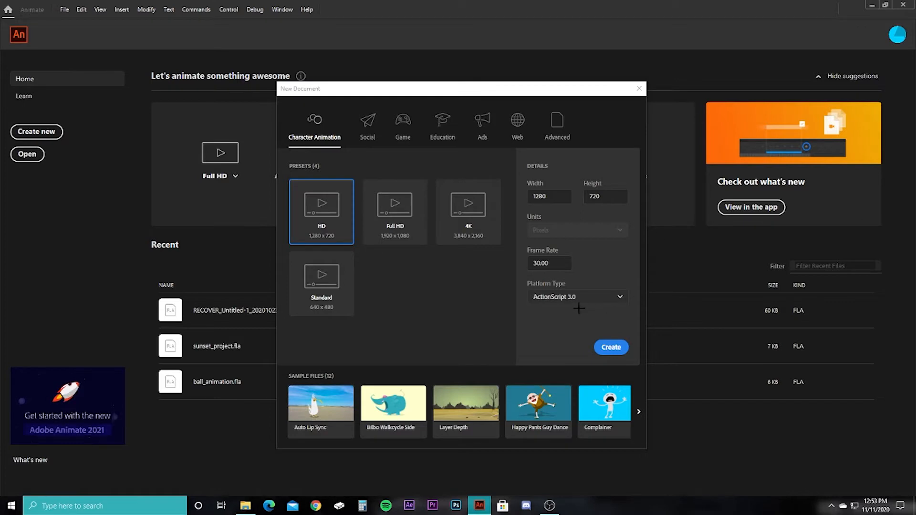
# - Create an HD 1280 x 720 document at 30 fps with ActionScript 3.0, and draw a red rectangle covering the whole stage
pyautogui.click(618, 347)
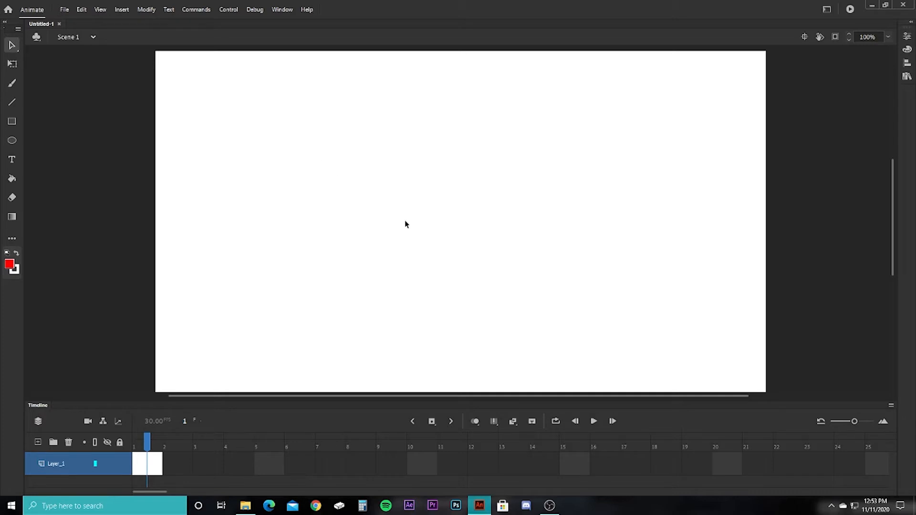
pyautogui.click(11, 217)
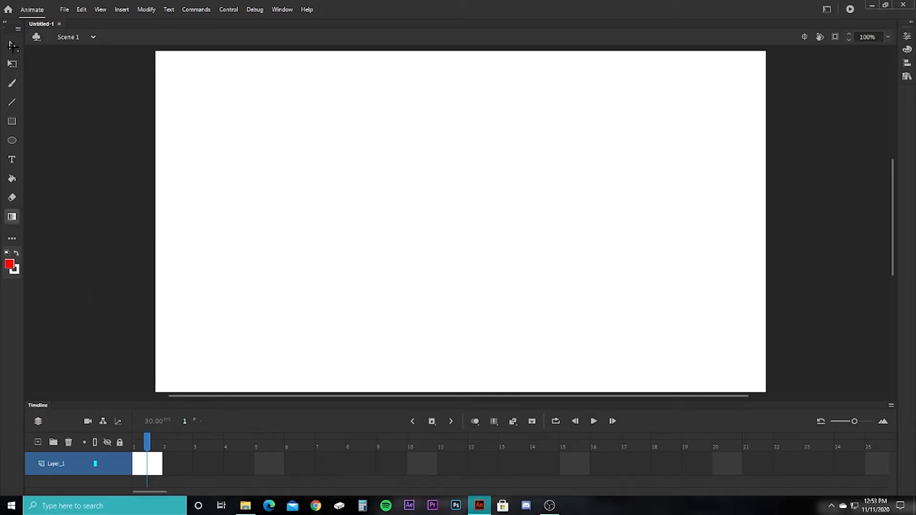
pyautogui.click(12, 121)
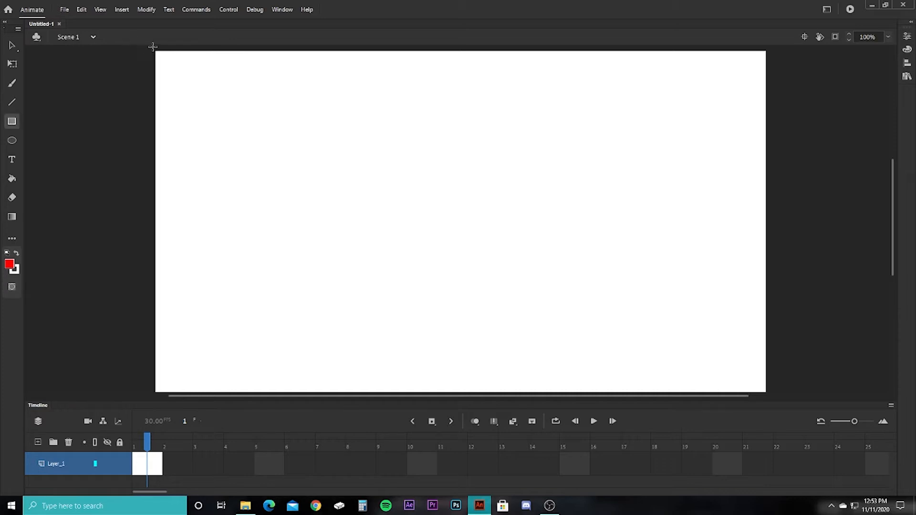
pyautogui.moveTo(154, 48); pyautogui.dragTo(768, 395)
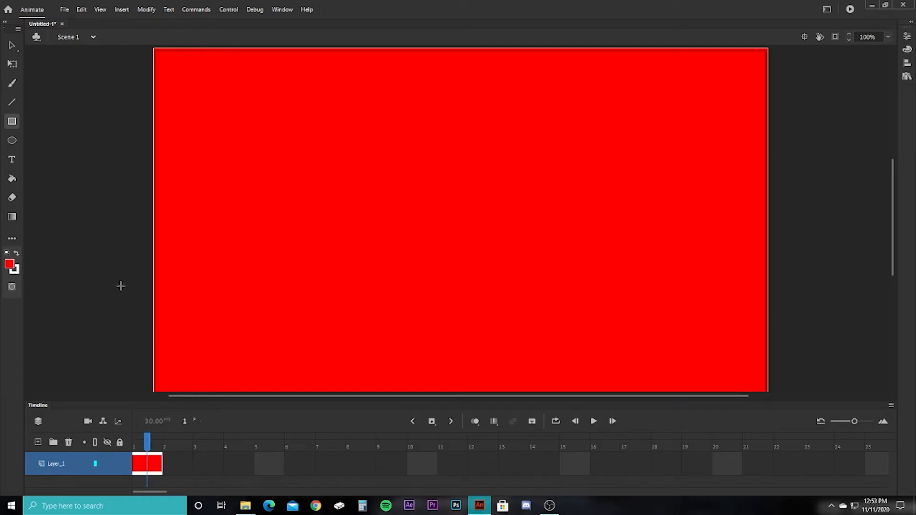
# - Select the rectangle's fill and change it to the rainbow linear gradient swatch
pyautogui.click(12, 45)
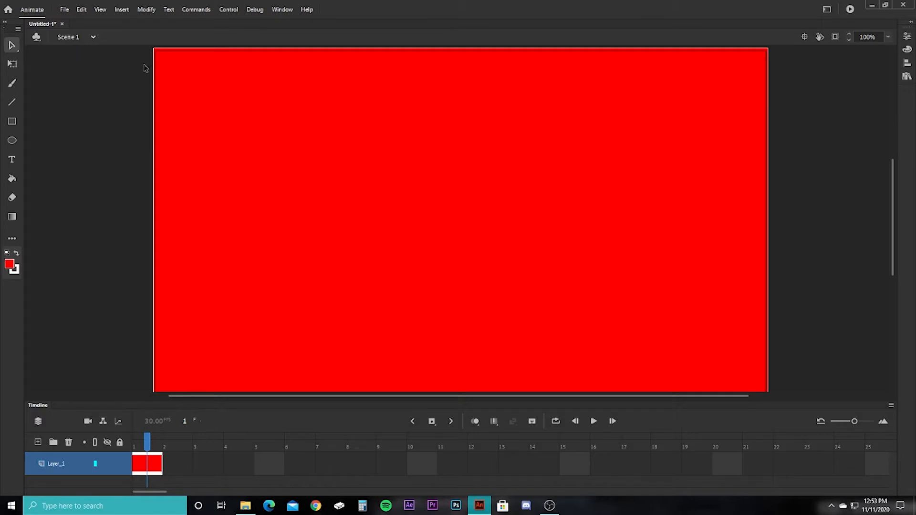
pyautogui.click(11, 121)
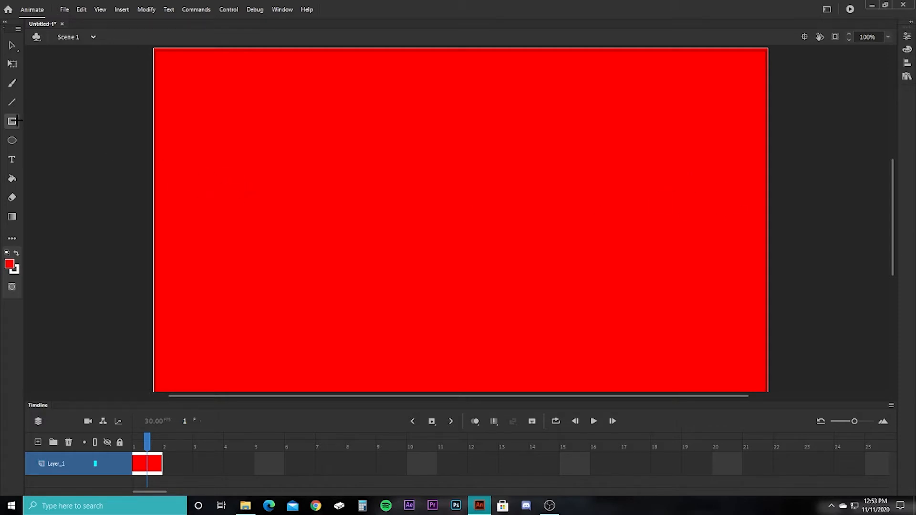
pyautogui.click(11, 45)
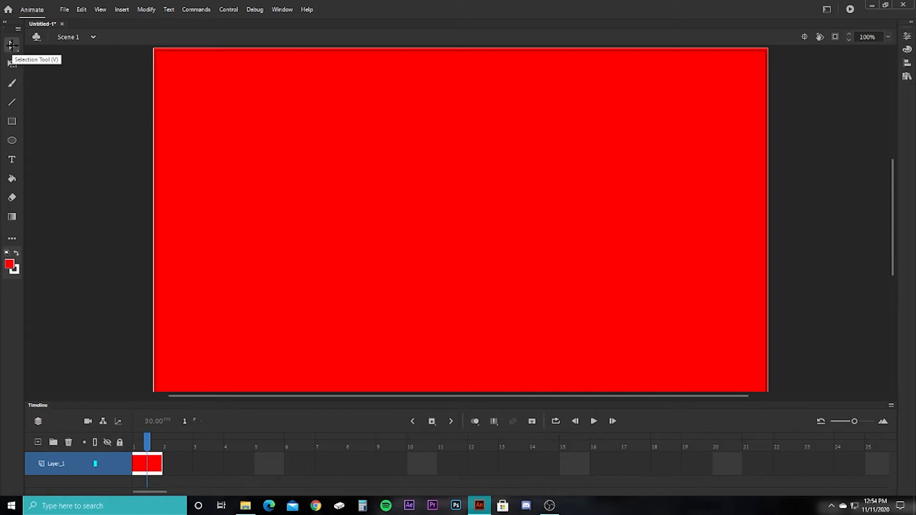
pyautogui.click(446, 178)
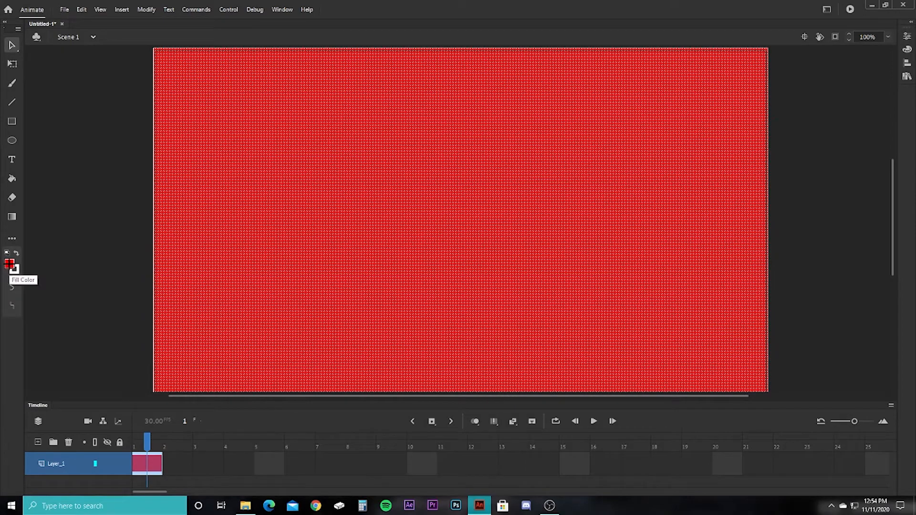
pyautogui.click(14, 268)
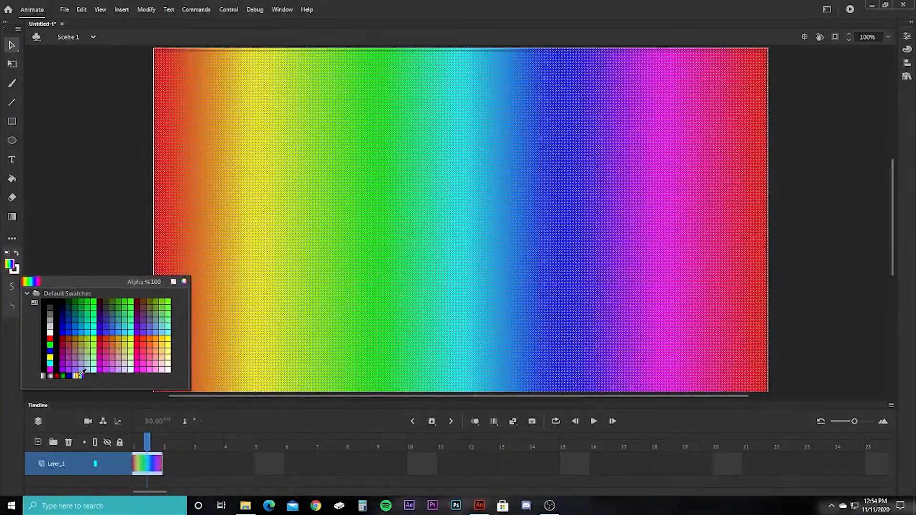
pyautogui.click(85, 375)
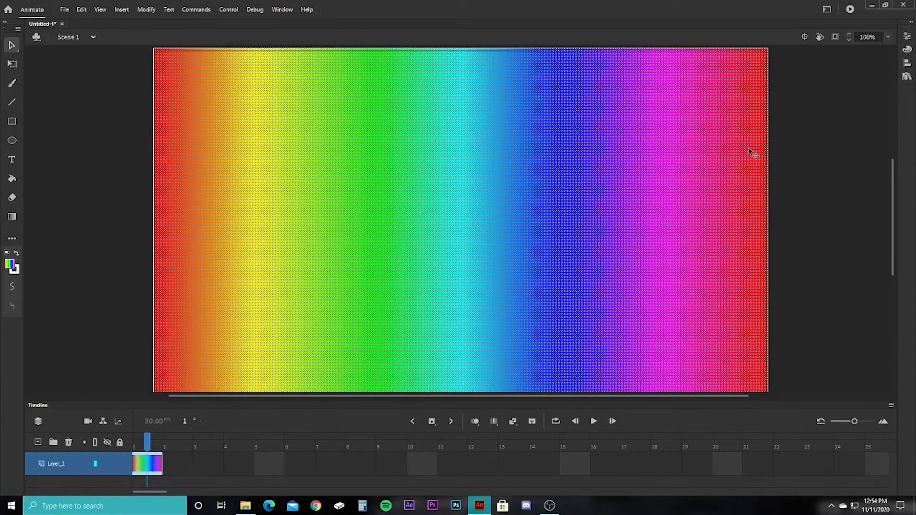
# - Remove the green, cyan, blue and magenta colour stops from the rectangle's gradient
pyautogui.click(907, 49)
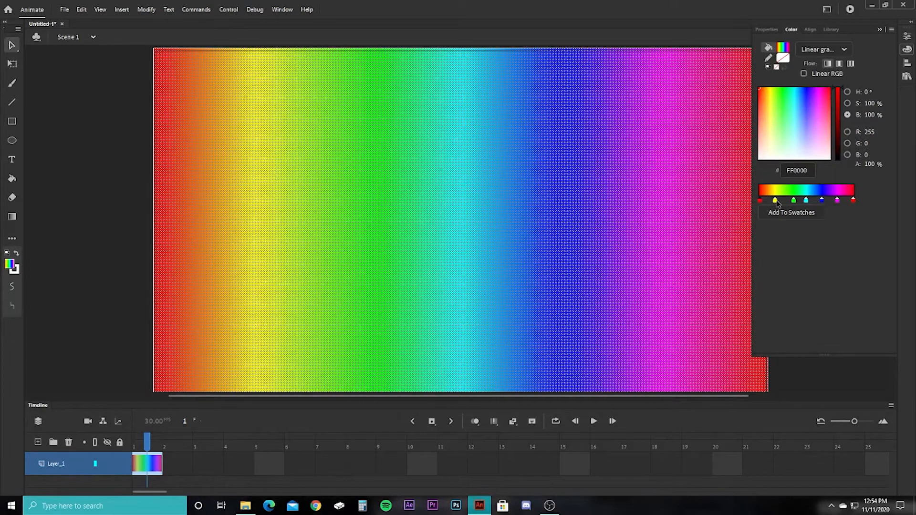
pyautogui.moveTo(793, 201); pyautogui.dragTo(747, 245)
pyautogui.moveTo(806, 200); pyautogui.dragTo(748, 236)
pyautogui.moveTo(821, 200); pyautogui.dragTo(745, 244)
pyautogui.moveTo(836, 200); pyautogui.dragTo(746, 256)
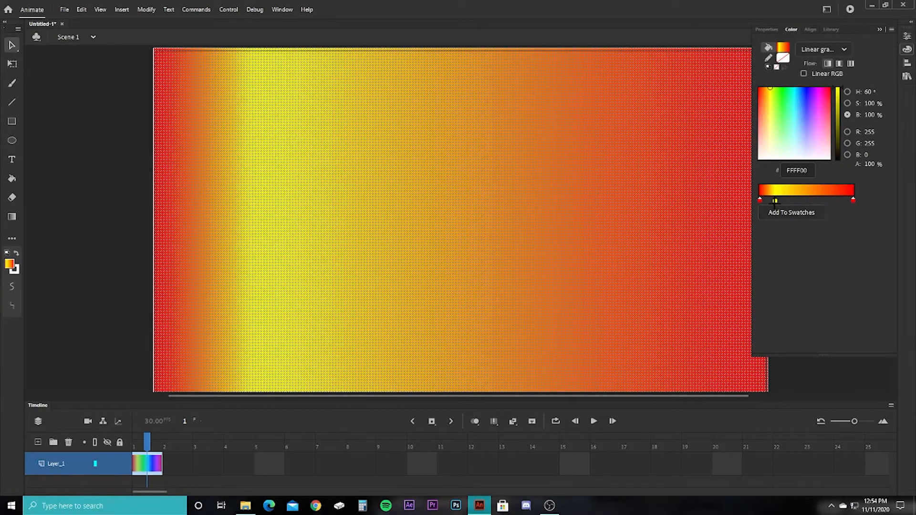
# - Remove the gradient's first red stop, shift the yellow stop to about a third of the way along, and deselect the rectangle
pyautogui.click(760, 200)
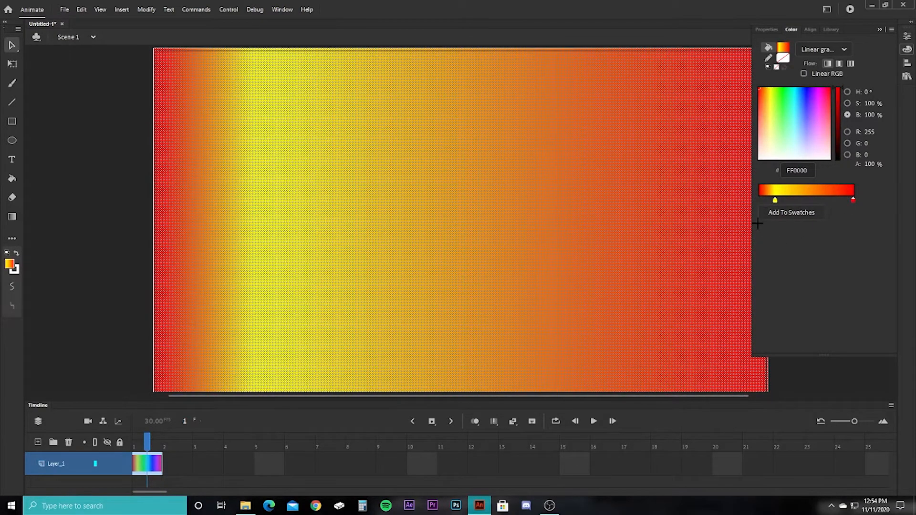
pyautogui.moveTo(759, 219); pyautogui.dragTo(730, 251)
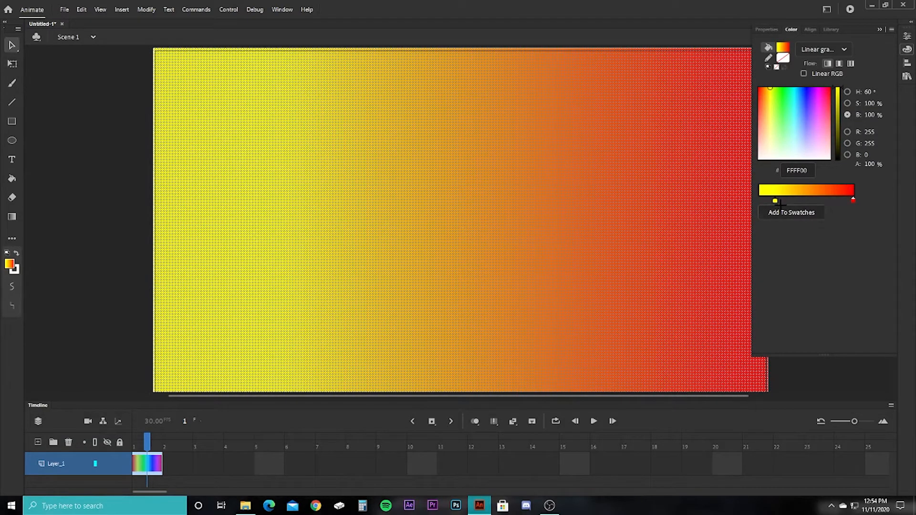
pyautogui.moveTo(775, 200); pyautogui.dragTo(791, 204)
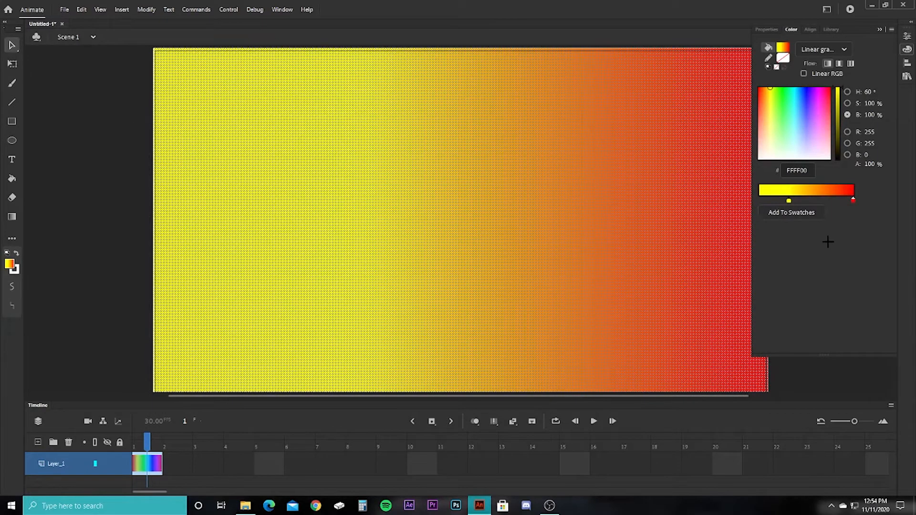
pyautogui.click(112, 224)
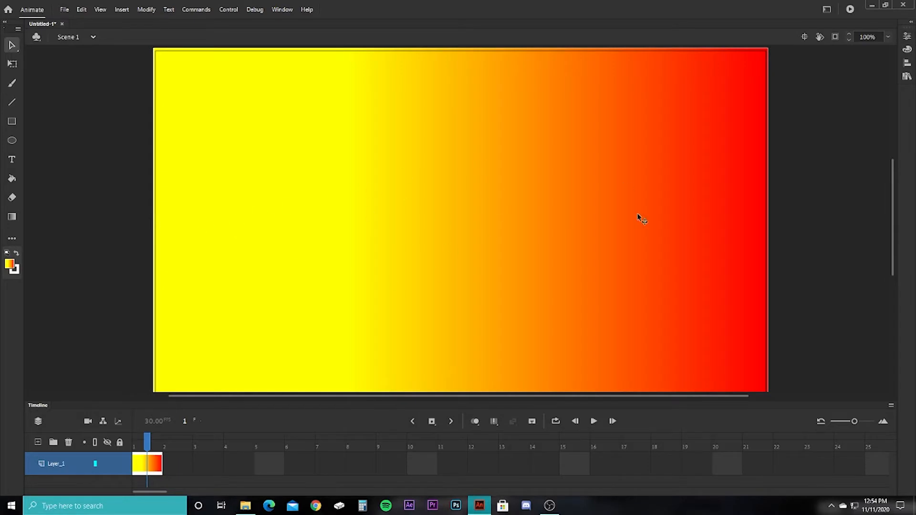
# - Use Gradient Transform to rotate the fill vertically with red above and yellow below, and move its centre slightly lower
pyautogui.click(12, 238)
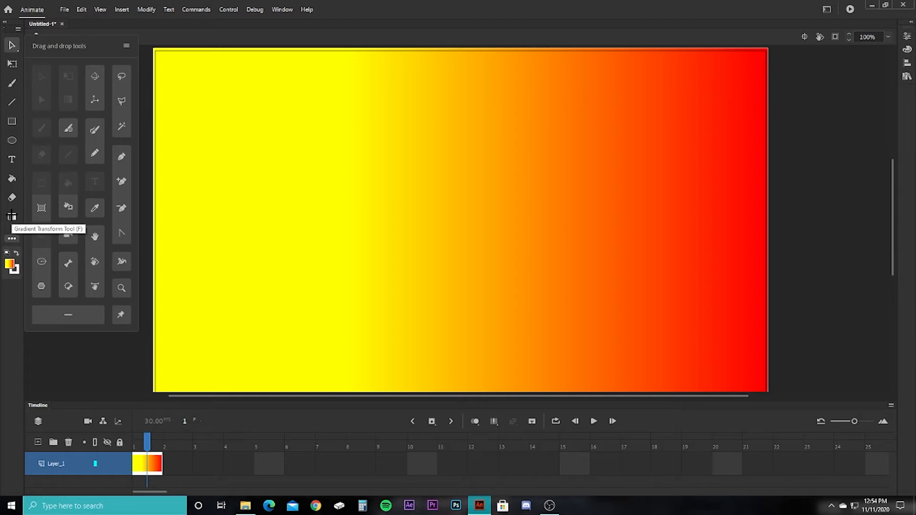
pyautogui.click(12, 217)
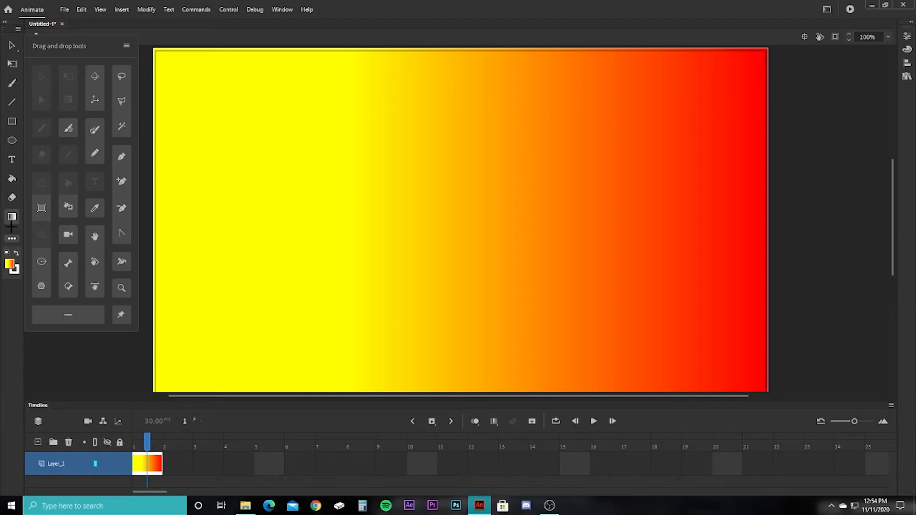
pyautogui.click(12, 238)
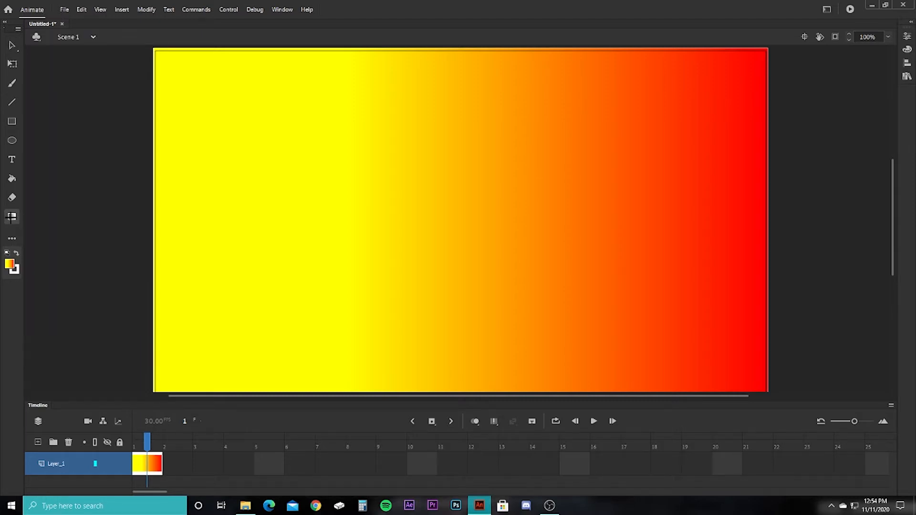
pyautogui.click(728, 98)
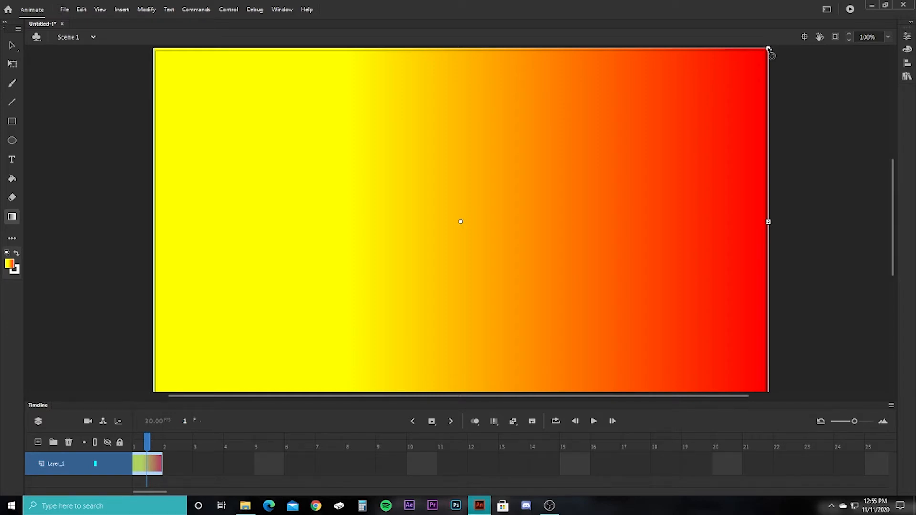
pyautogui.moveTo(769, 50); pyautogui.dragTo(225, 17)
pyautogui.scroll(-1, 380, 143)
pyautogui.scroll(2, 383, 152)
pyautogui.scroll(-1, 383, 153)
pyautogui.scroll(4, 383, 153)
pyautogui.scroll(2, 244, 214)
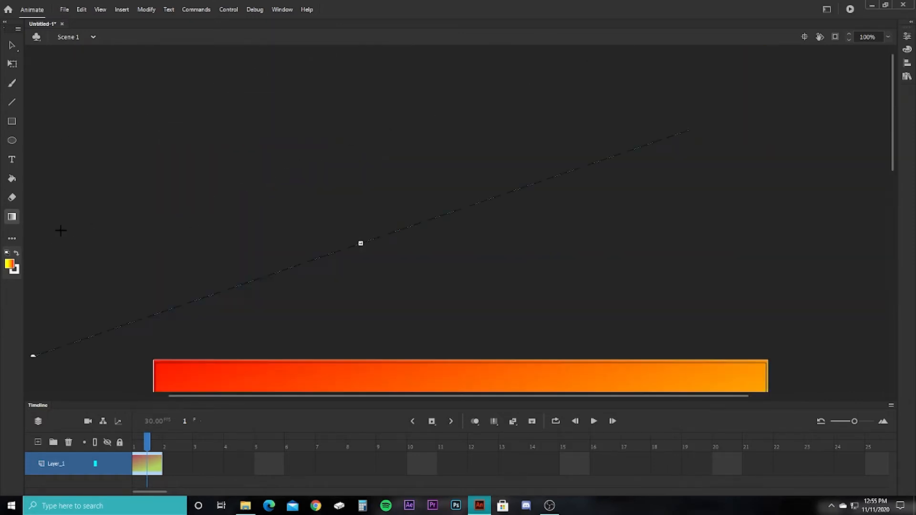
pyautogui.moveTo(33, 358); pyautogui.dragTo(160, 271)
pyautogui.scroll(-6, 348, 276)
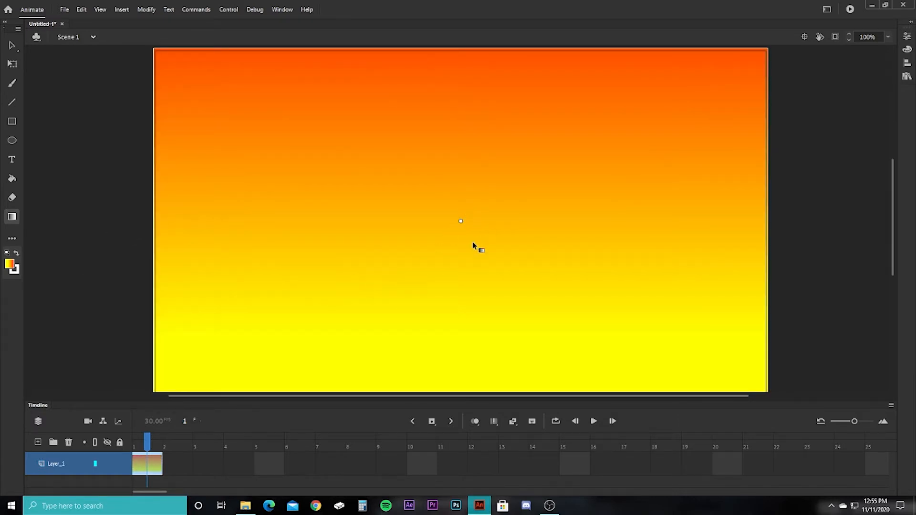
pyautogui.moveTo(461, 223); pyautogui.dragTo(459, 273)
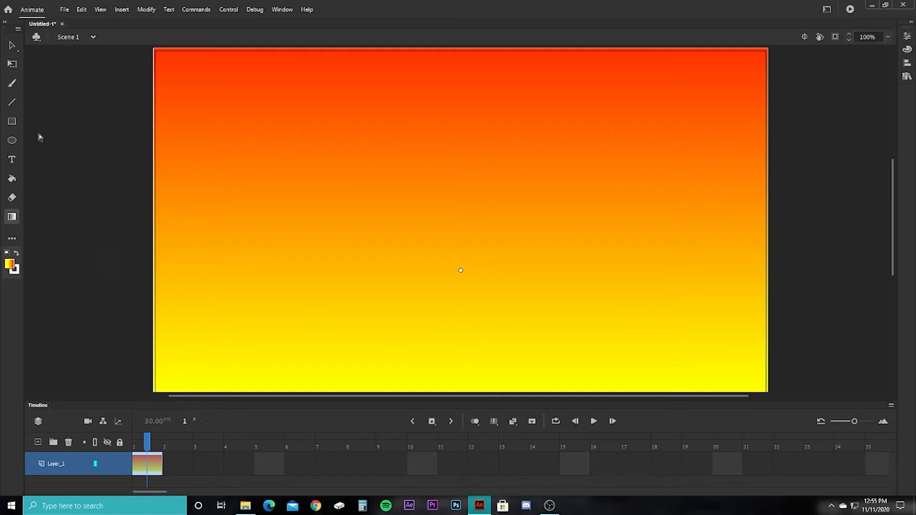
# - Add a new layer above the background and draw a tall yellow rectangle along the stage's left edge down to the bottom
pyautogui.click(12, 121)
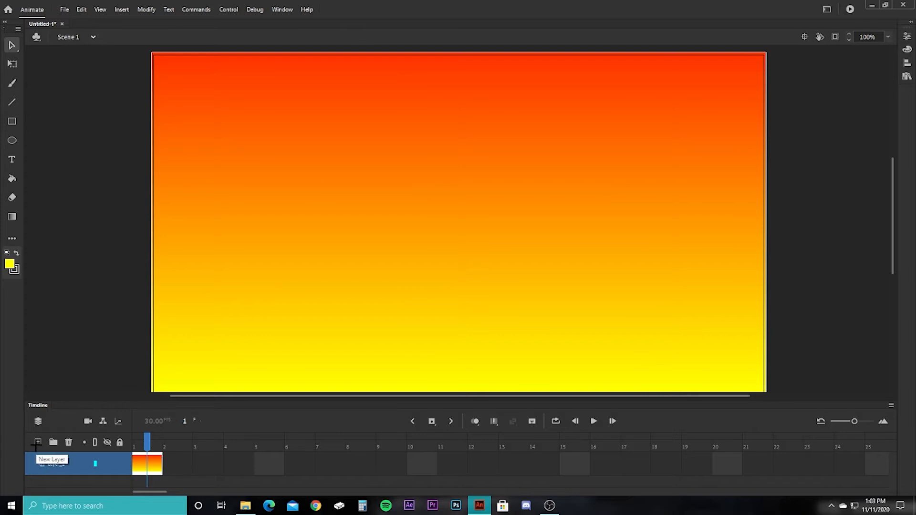
pyautogui.click(36, 442)
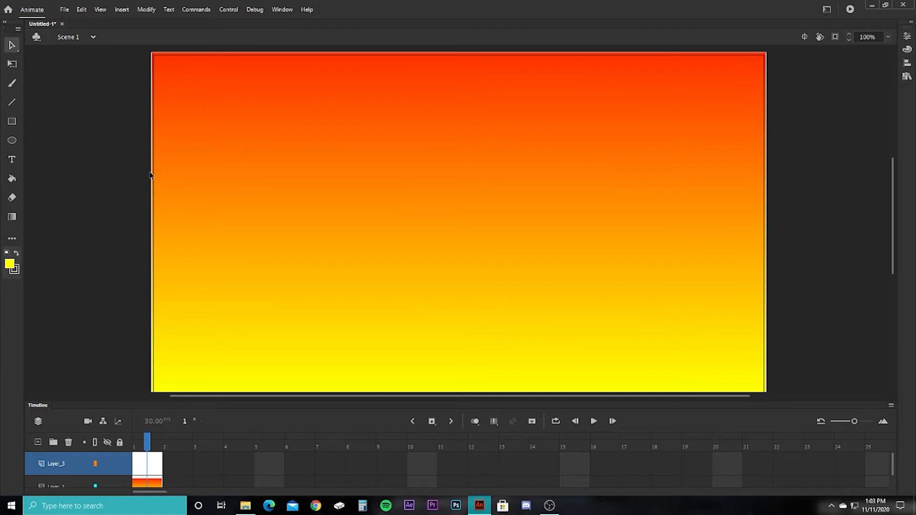
pyautogui.click(12, 121)
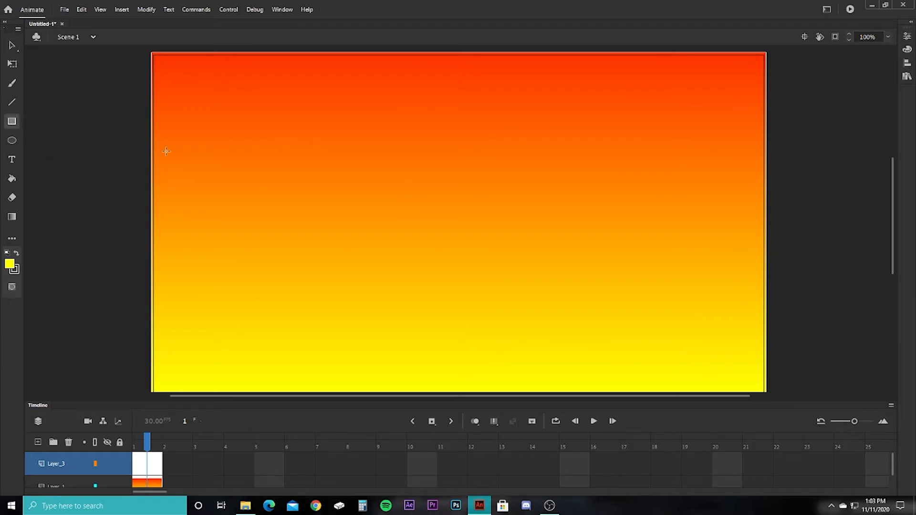
pyautogui.moveTo(154, 157)
pyautogui.mouseDown()
pyautogui.moveTo(215, 352)
pyautogui.moveTo(206, 399)
pyautogui.mouseUp()
# - Recolour the tall rectangle's fill black and deselect it
pyautogui.click(9, 264)
pyautogui.click(50, 302)
pyautogui.press('v')
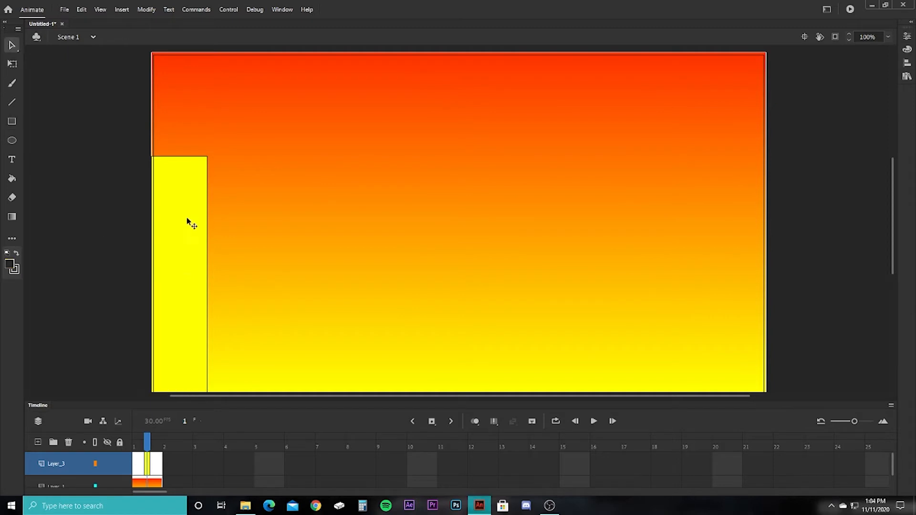
pyautogui.click(187, 219)
pyautogui.click(10, 264)
pyautogui.click(50, 302)
pyautogui.click(76, 190)
pyautogui.click(206, 281)
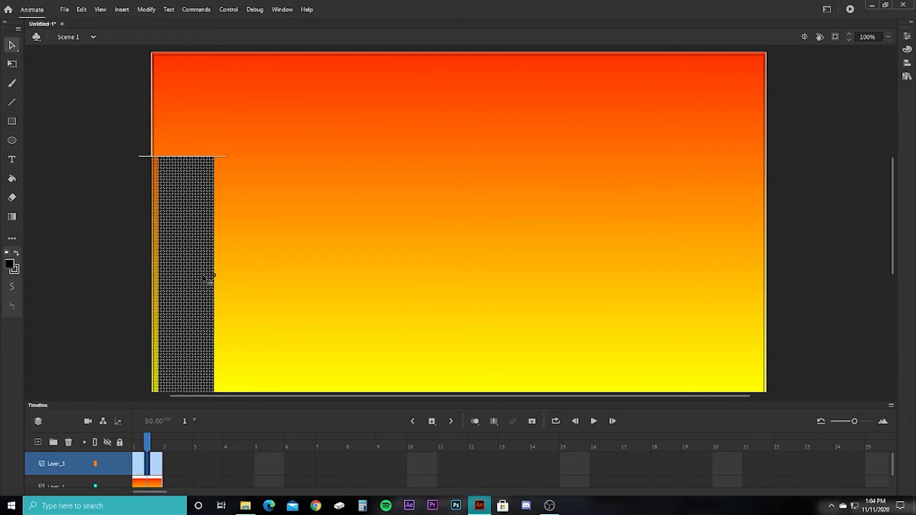
pyautogui.click(111, 240)
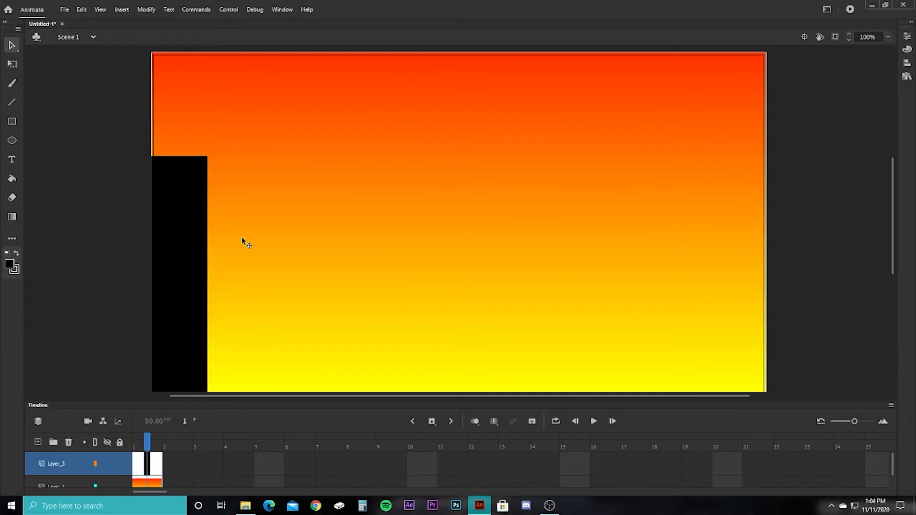
# - Set the stroke colour to black, and draw a shorter adjoining building and a separate tower topped with a thin antenna
pyautogui.click(14, 269)
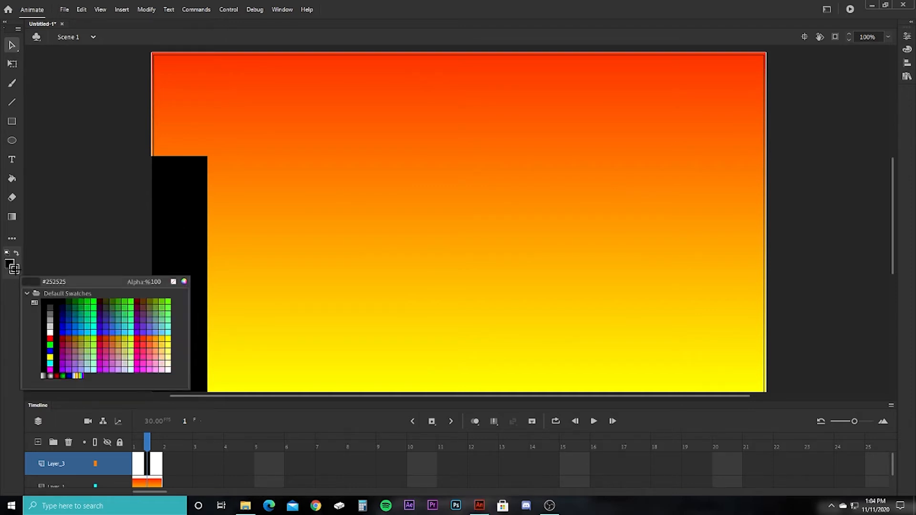
pyautogui.click(56, 299)
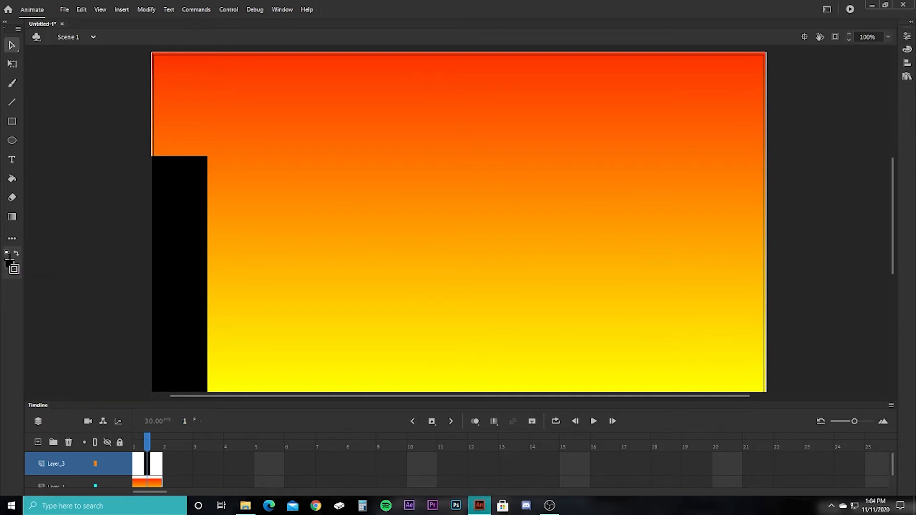
pyautogui.click(12, 121)
pyautogui.moveTo(207, 224)
pyautogui.mouseDown()
pyautogui.moveTo(273, 321)
pyautogui.moveTo(256, 392)
pyautogui.mouseUp()
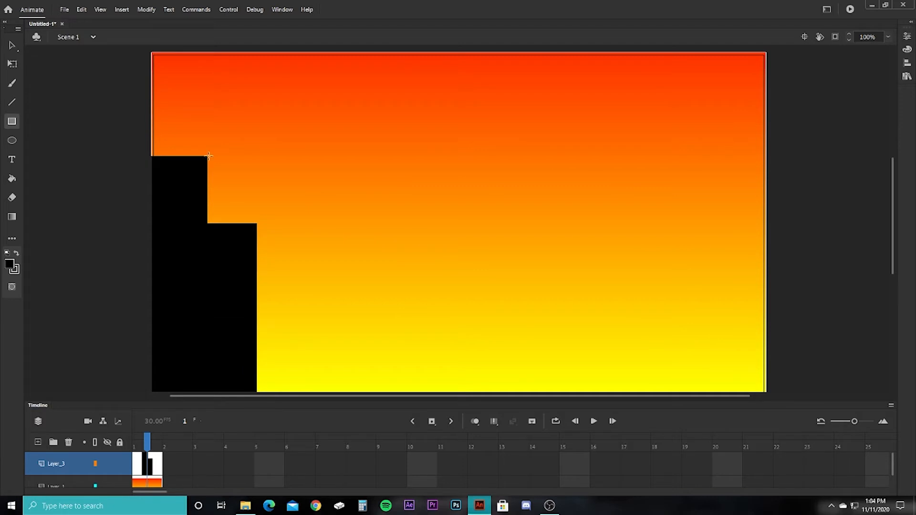
pyautogui.moveTo(270, 201)
pyautogui.mouseDown()
pyautogui.moveTo(321, 378)
pyautogui.moveTo(336, 396)
pyautogui.mouseUp()
pyautogui.moveTo(292, 132); pyautogui.dragTo(296, 201)
# - Draw a narrow black building beside the antenna tower and give it a rounded dome with the Oval tool
pyautogui.moveTo(344, 299)
pyautogui.mouseDown()
pyautogui.moveTo(393, 399)
pyautogui.moveTo(383, 292)
pyautogui.moveTo(391, 271)
pyautogui.moveTo(366, 285)
pyautogui.moveTo(367, 294)
pyautogui.mouseUp()
pyautogui.press('o')
pyautogui.press('v')
pyautogui.hotkey('ctrl', 'z')
pyautogui.hotkey('ctrl', 'z')
pyautogui.press('o')
pyautogui.moveTo(345, 318); pyautogui.dragTo(388, 282)
# - Draw a rectangular building to the right of the dome, and a low block joining the domed building to the tower
pyautogui.press('r')
pyautogui.moveTo(400, 392); pyautogui.dragTo(445, 251)
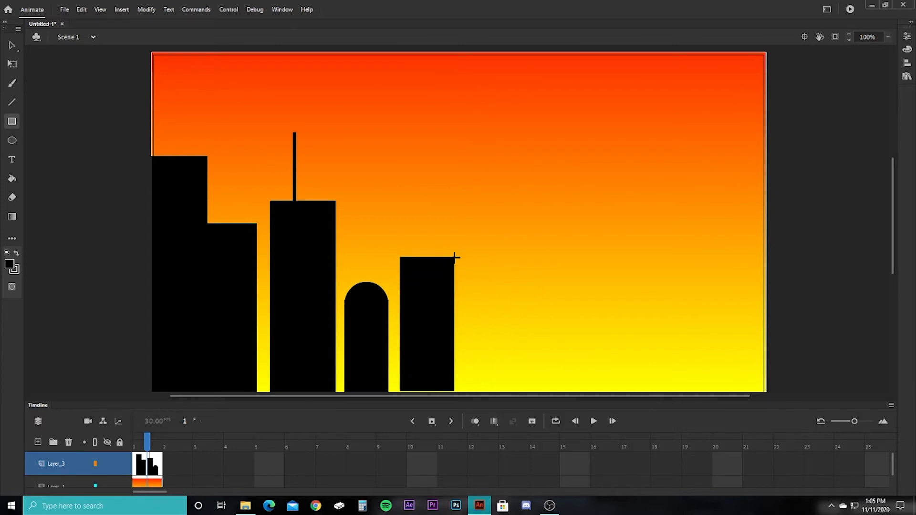
pyautogui.hotkey('ctrl', 'z')
pyautogui.moveTo(397, 273); pyautogui.dragTo(450, 392)
pyautogui.moveTo(335, 356); pyautogui.dragTo(351, 392)
# - Draw a wide, low building to the right and stack two progressively narrower blocks on its roof
pyautogui.moveTo(457, 392); pyautogui.dragTo(518, 354)
pyautogui.hotkey('ctrl', 'z')
pyautogui.moveTo(460, 313); pyautogui.dragTo(585, 394)
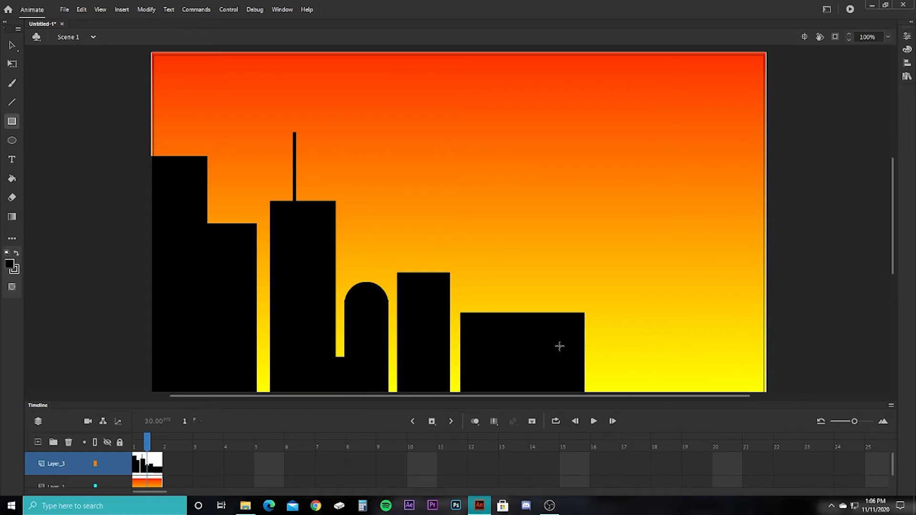
pyautogui.moveTo(460, 313); pyautogui.dragTo(541, 289)
pyautogui.moveTo(480, 290)
pyautogui.mouseDown()
pyautogui.moveTo(517, 276)
pyautogui.moveTo(501, 263)
pyautogui.mouseUp()
# - Draw a separate narrow building to the right of the stepped one, as high as its lowest roof
pyautogui.moveTo(592, 391); pyautogui.dragTo(663, 342)
pyautogui.hotkey('ctrl', 'z')
pyautogui.moveTo(603, 313)
pyautogui.mouseDown()
pyautogui.moveTo(691, 385)
pyautogui.moveTo(651, 397)
pyautogui.mouseUp()
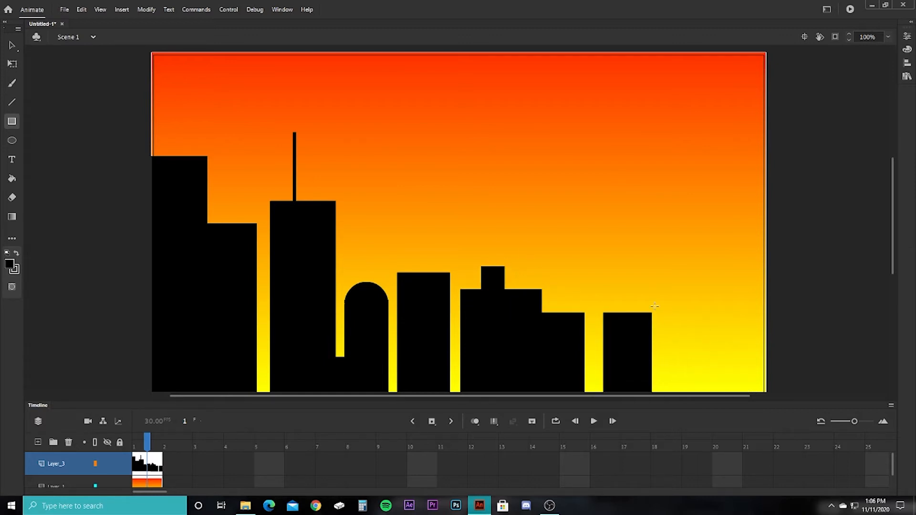
# - Draw a taller block against the separate narrow building and a high tower with a thin antenna at the stage's right edge
pyautogui.moveTo(647, 280)
pyautogui.mouseDown()
pyautogui.moveTo(723, 392)
pyautogui.moveTo(708, 394)
pyautogui.mouseUp()
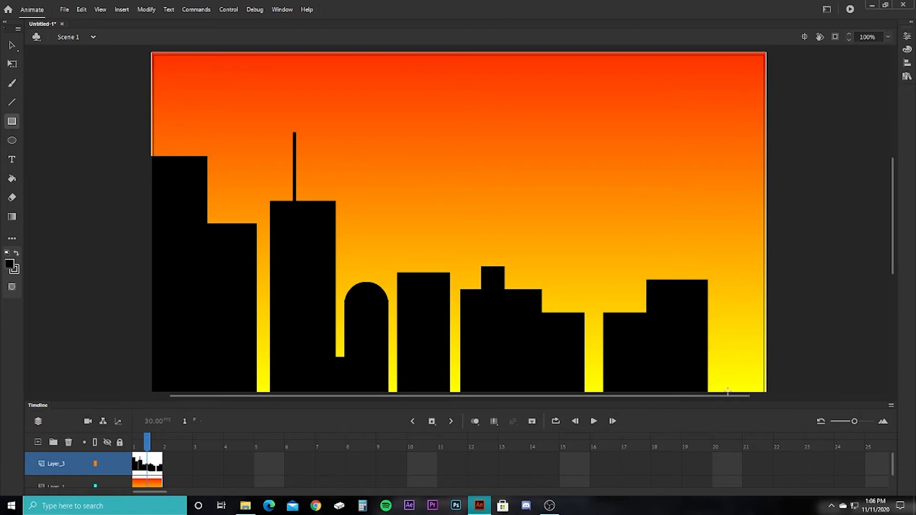
pyautogui.moveTo(717, 210)
pyautogui.mouseDown()
pyautogui.moveTo(777, 398)
pyautogui.moveTo(734, 163)
pyautogui.mouseUp()
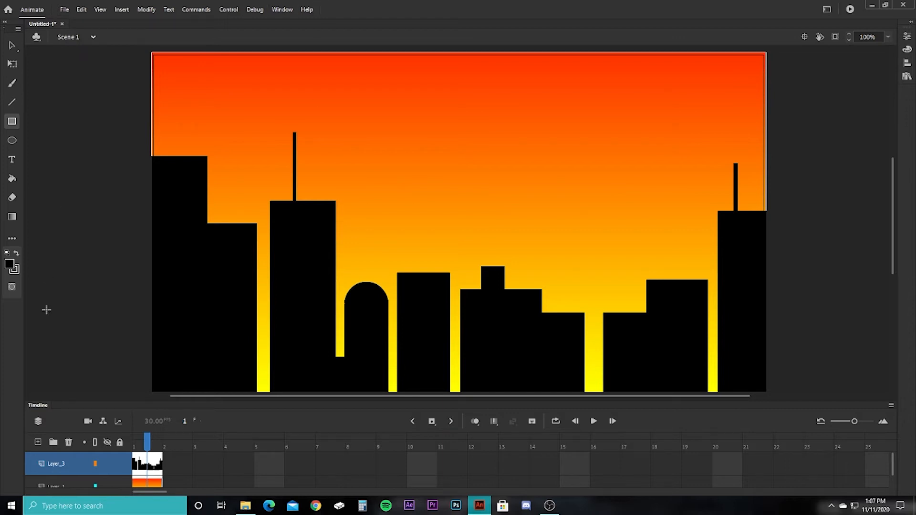
# - Add a new layer and place it directly below the skyline layer, above the gradient sky
pyautogui.click(38, 441)
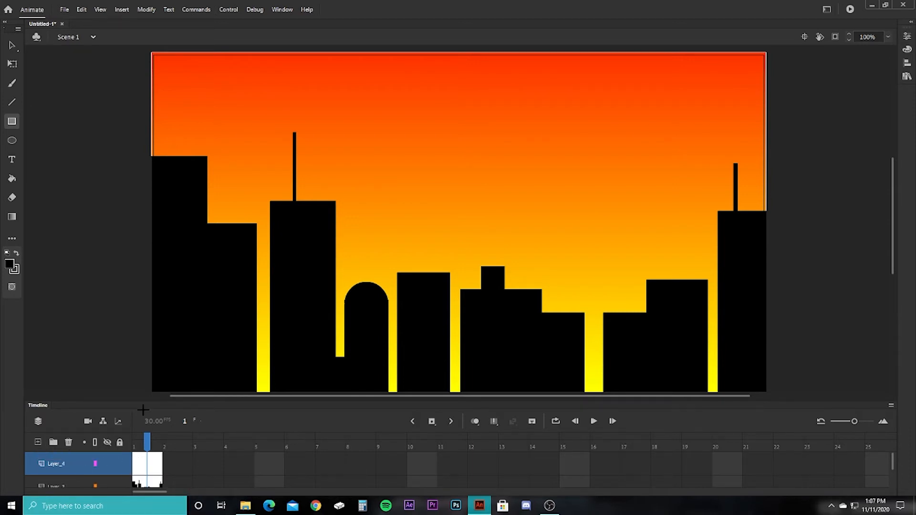
pyautogui.moveTo(80, 463)
pyautogui.mouseDown()
pyautogui.moveTo(80, 480)
pyautogui.moveTo(81, 457)
pyautogui.mouseUp()
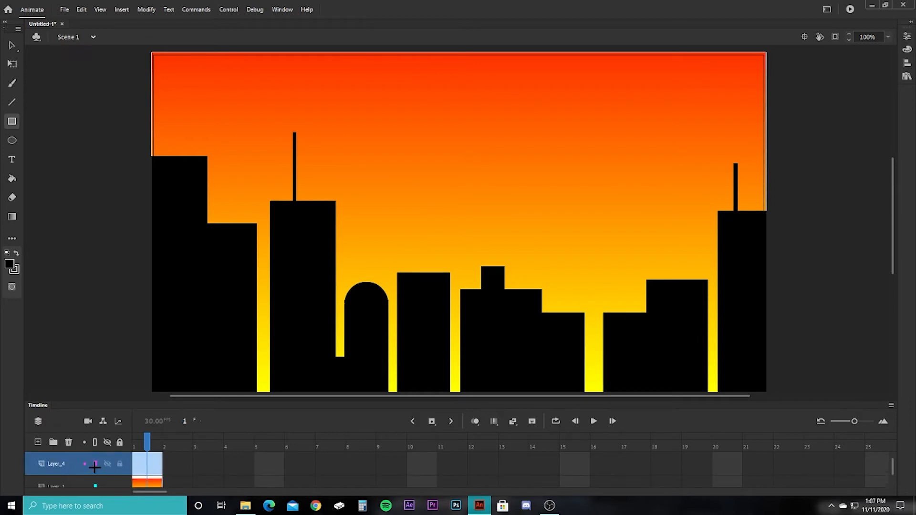
pyautogui.scroll(1, 122, 461)
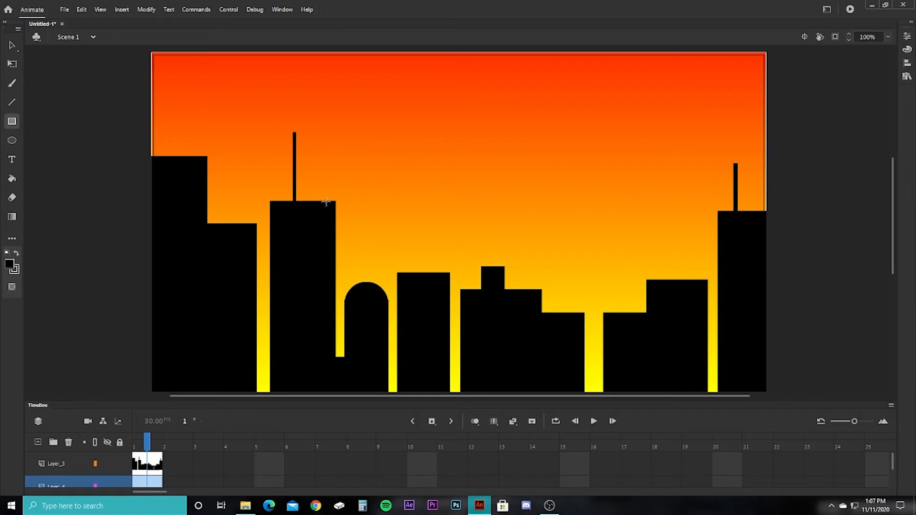
# - Draw a circular sun in the upper middle of the sky, filled with yellow #FFFF33 and without an outline
pyautogui.click(12, 140)
pyautogui.moveTo(438, 76); pyautogui.dragTo(490, 131)
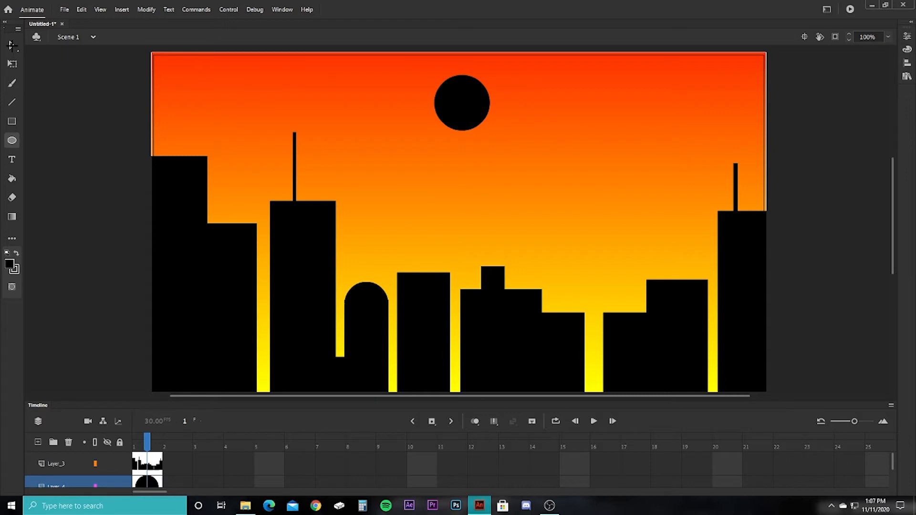
pyautogui.click(12, 45)
pyautogui.click(461, 109)
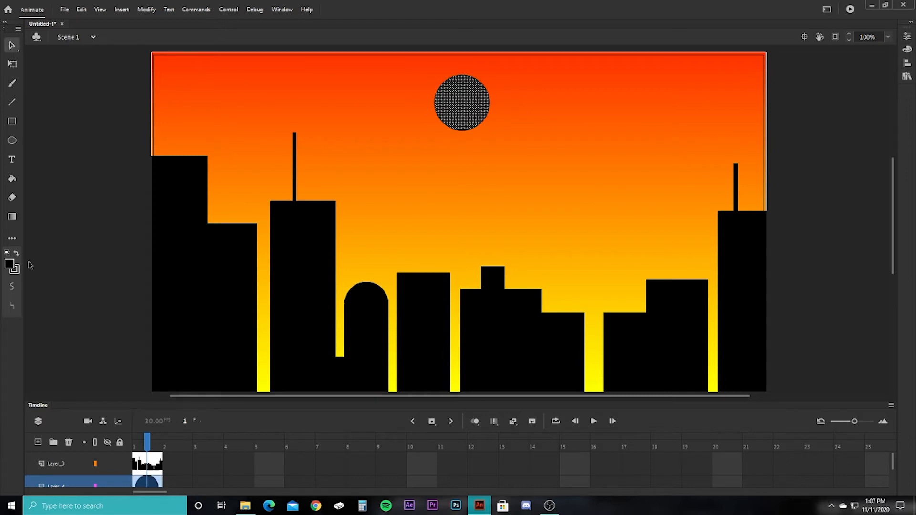
pyautogui.click(9, 263)
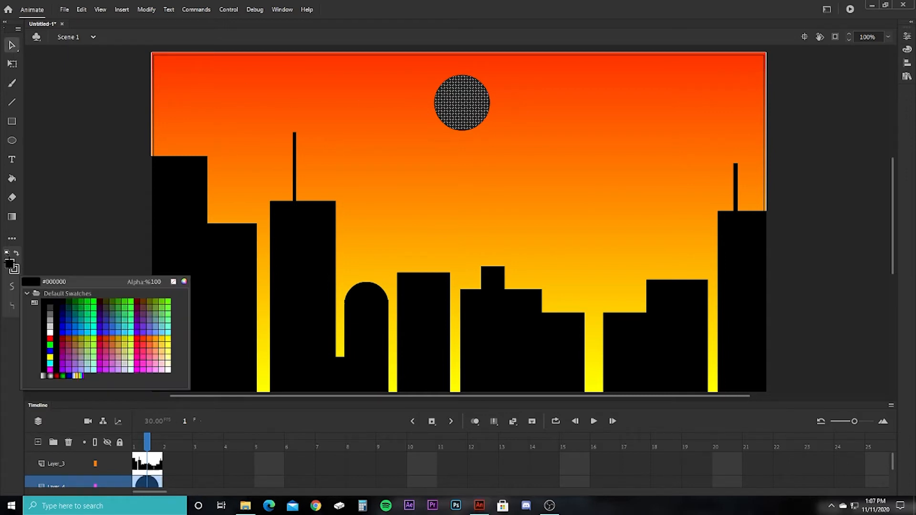
pyautogui.click(171, 343)
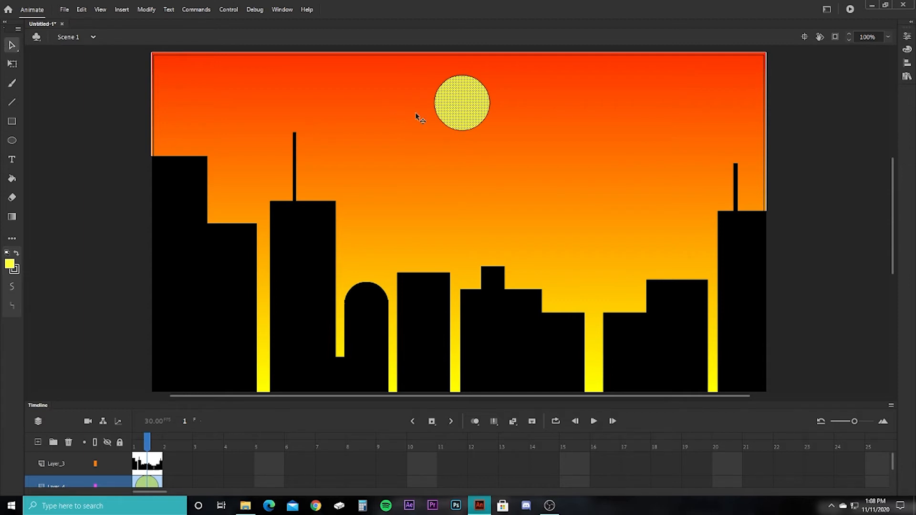
pyautogui.click(226, 119)
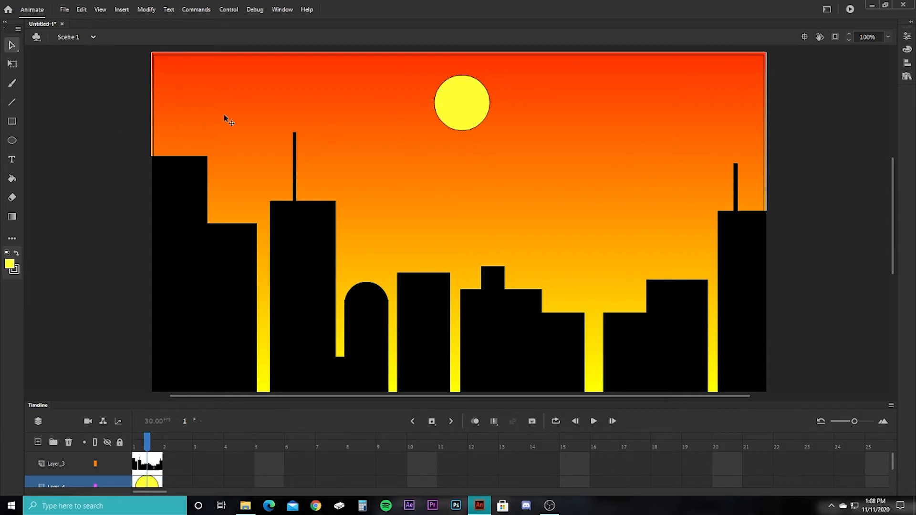
pyautogui.click(436, 112)
pyautogui.press('Delete')
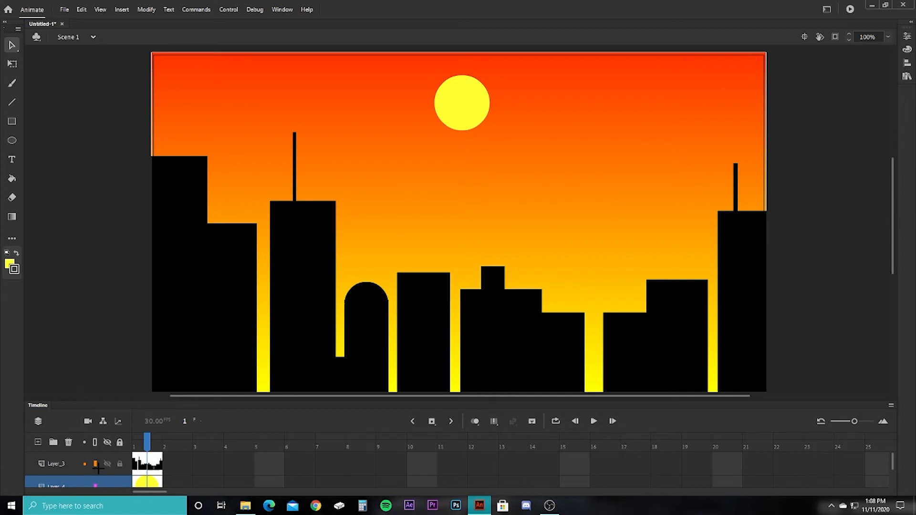
# - Insert keyframes at frames 2 and 3 of the sun layer, moving the sun slightly lower in each
pyautogui.scroll(-1, 146, 482)
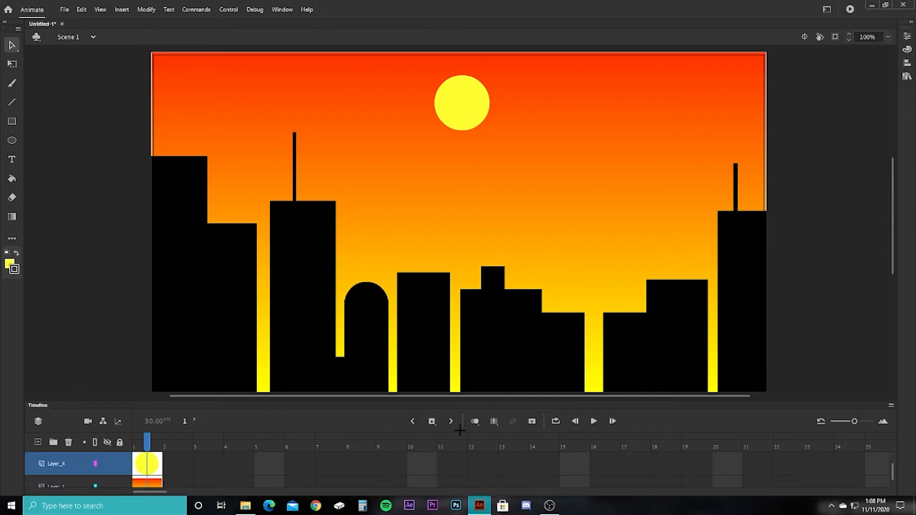
pyautogui.click(156, 468)
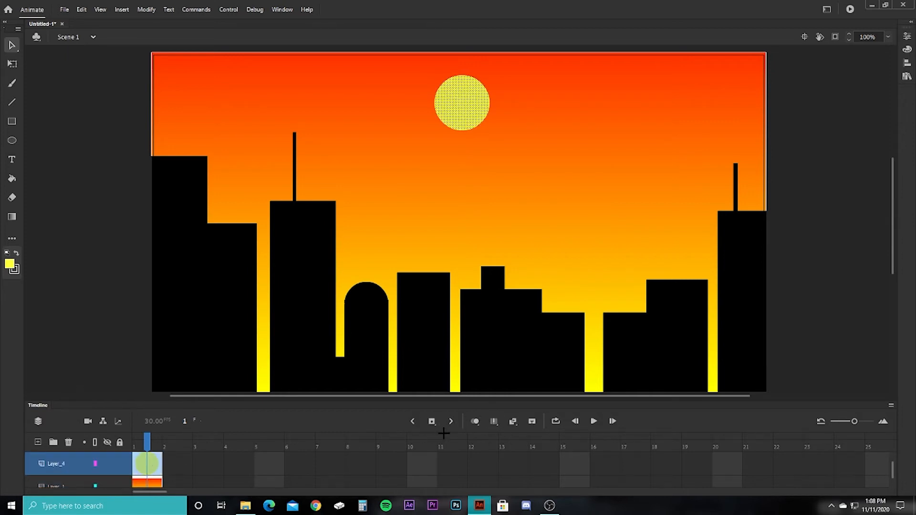
pyautogui.click(432, 422)
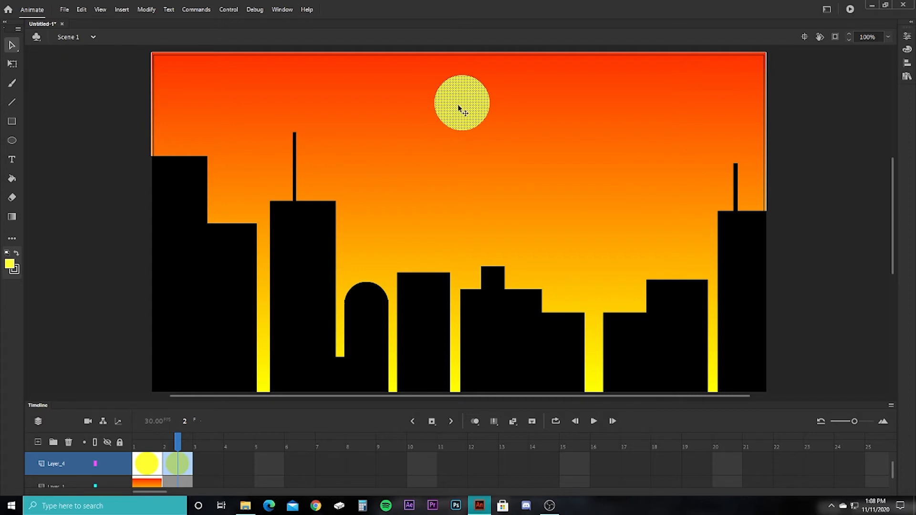
pyautogui.moveTo(470, 107); pyautogui.dragTo(471, 115)
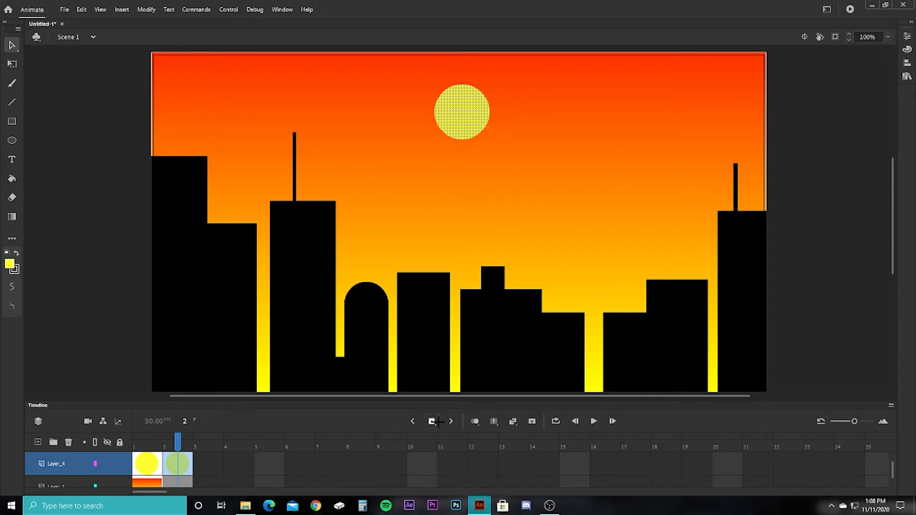
pyautogui.press('F6')
pyautogui.moveTo(453, 120); pyautogui.dragTo(460, 130)
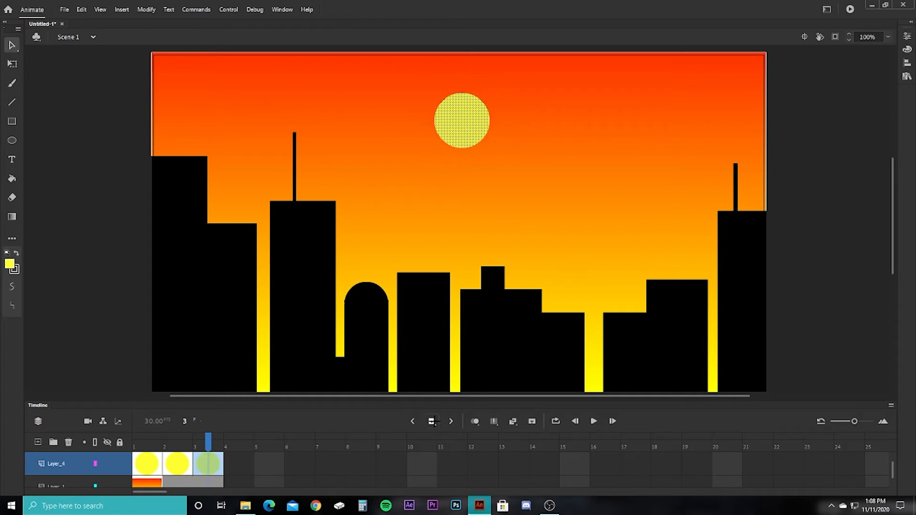
# - Keep adding consecutive keyframes from frame 4 on, lowering the sun in small increments until it is just above the central buildings
pyautogui.press('F6')
pyautogui.moveTo(454, 123); pyautogui.dragTo(466, 164)
pyautogui.press('F6')
pyautogui.press('F6')
pyautogui.press('F6')
pyautogui.press('F6')
pyautogui.press('F6')
pyautogui.moveTo(456, 164); pyautogui.dragTo(461, 253)
# - Add more consecutive keyframes that sink the sun step by step behind the stepped central building
pyautogui.press('F6')
pyautogui.press('F6')
pyautogui.press('F6')
pyautogui.click(549, 506)
pyautogui.click(549, 506)
pyautogui.click(483, 441)
pyautogui.click(437, 423)
pyautogui.click(434, 423)
pyautogui.click(433, 423)
pyautogui.click(433, 423)
pyautogui.click(432, 422)
pyautogui.click(432, 422)
pyautogui.click(432, 421)
pyautogui.click(433, 421)
pyautogui.click(432, 422)
pyautogui.moveTo(463, 255); pyautogui.dragTo(454, 329)
# - Continue the sun's descent in consecutive keyframes up to frame 41, until it is completely hidden behind the skyline
pyautogui.click(432, 422)
pyautogui.click(432, 422)
pyautogui.click(432, 422)
pyautogui.click(432, 422)
pyautogui.click(432, 421)
pyautogui.click(432, 422)
pyautogui.click(432, 421)
pyautogui.moveTo(455, 330); pyautogui.dragTo(457, 393)
pyautogui.click(432, 422)
pyautogui.click(432, 422)
pyautogui.click(432, 421)
pyautogui.click(432, 421)
pyautogui.click(432, 421)
pyautogui.click(431, 421)
pyautogui.click(431, 421)
pyautogui.click(431, 421)
pyautogui.click(432, 421)
pyautogui.click(431, 421)
pyautogui.click(431, 420)
pyautogui.click(432, 421)
pyautogui.click(432, 420)
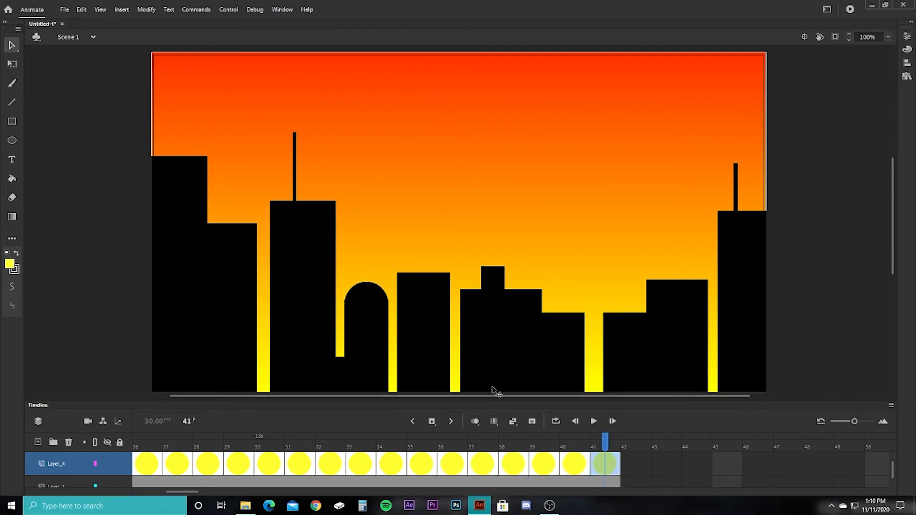
# - Play the sunset animation from frame 1 to check the sun's motion, and return the playhead to frame 1
pyautogui.moveTo(609, 437); pyautogui.dragTo(2, 442)
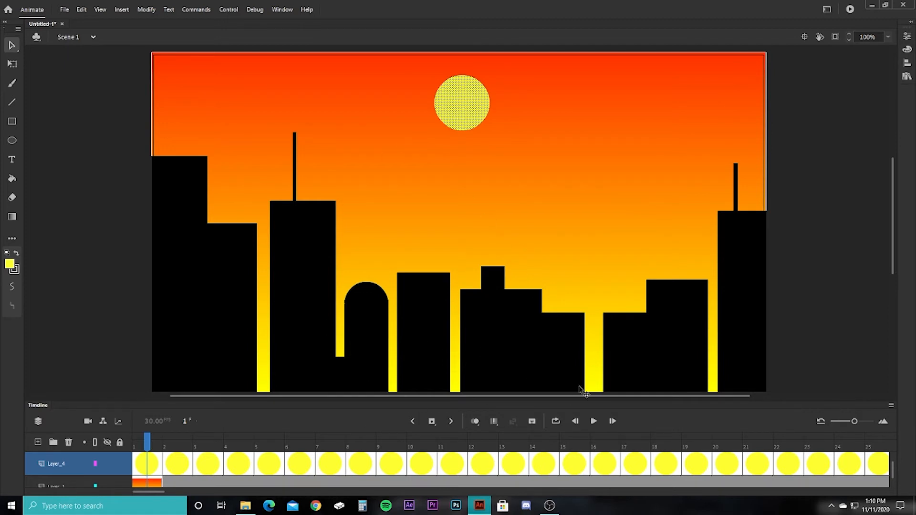
pyautogui.click(83, 363)
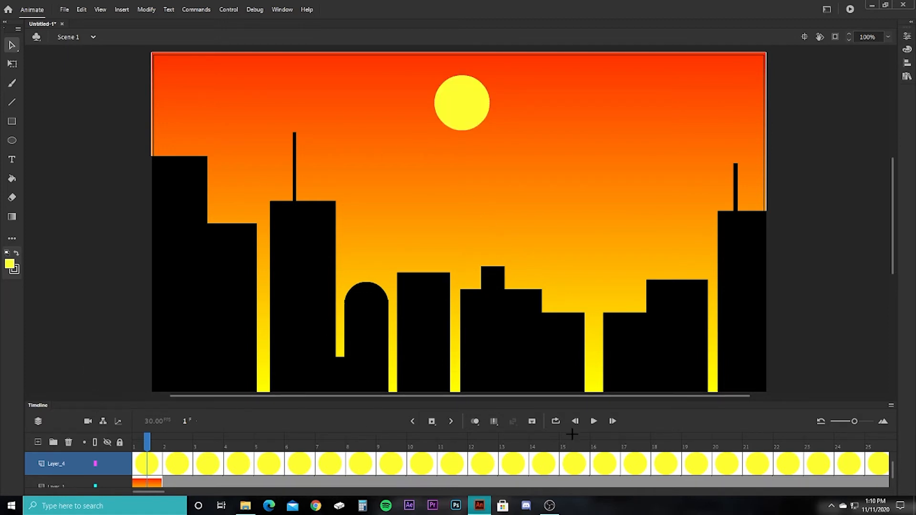
pyautogui.click(593, 420)
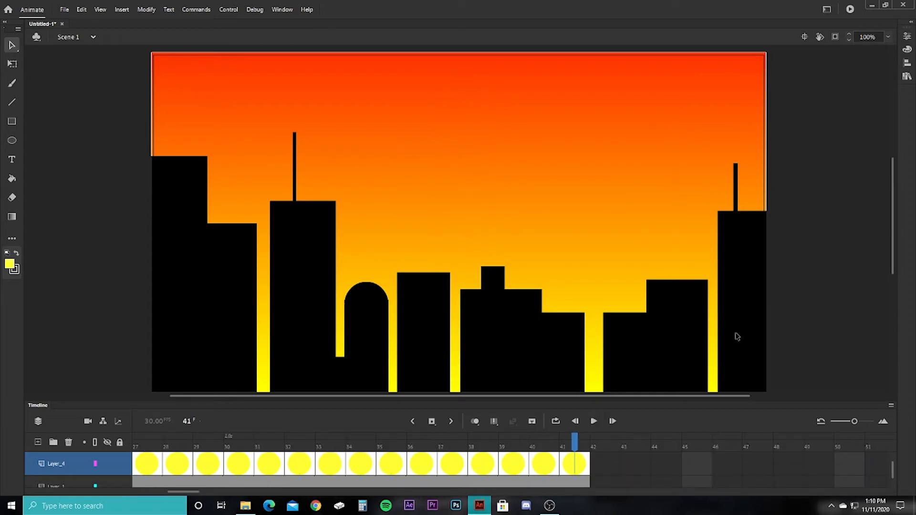
pyautogui.moveTo(574, 442); pyautogui.dragTo(2, 438)
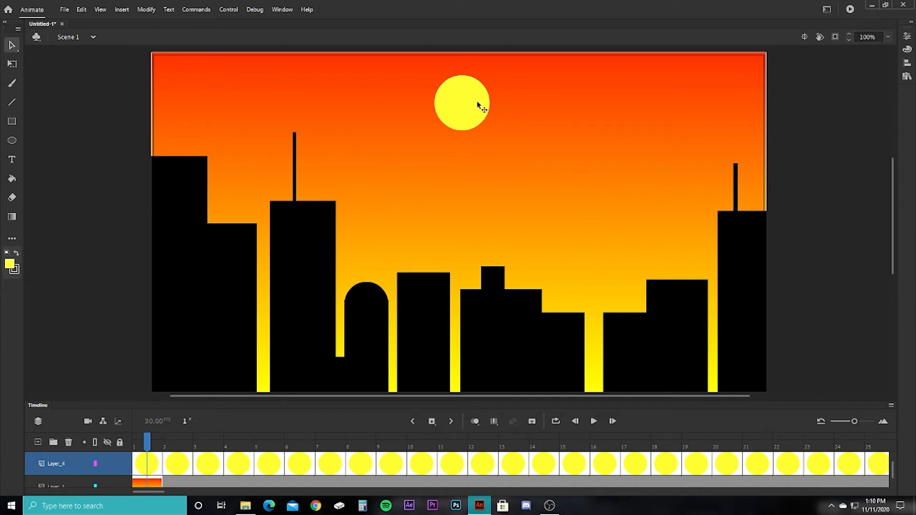
# - Add a new layer above the sun layer and draw a small horizontal oval above the leftmost building
pyautogui.click(38, 442)
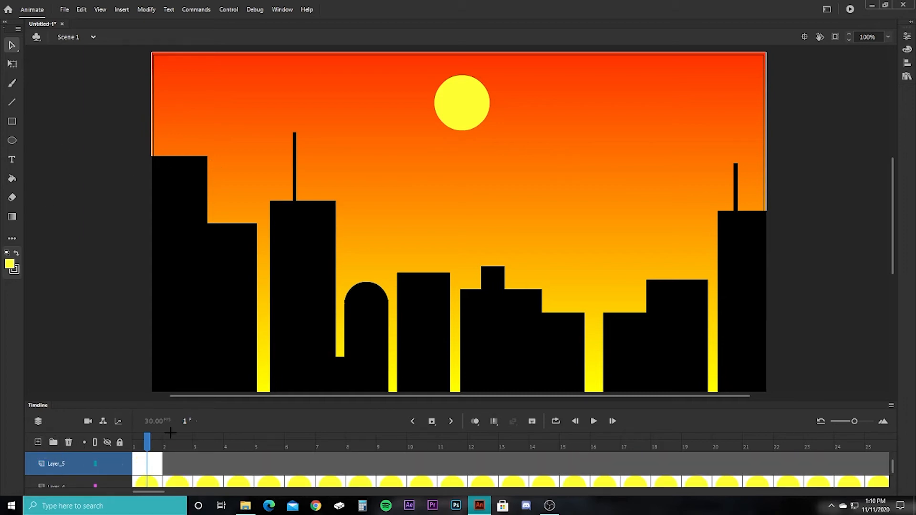
pyautogui.click(12, 140)
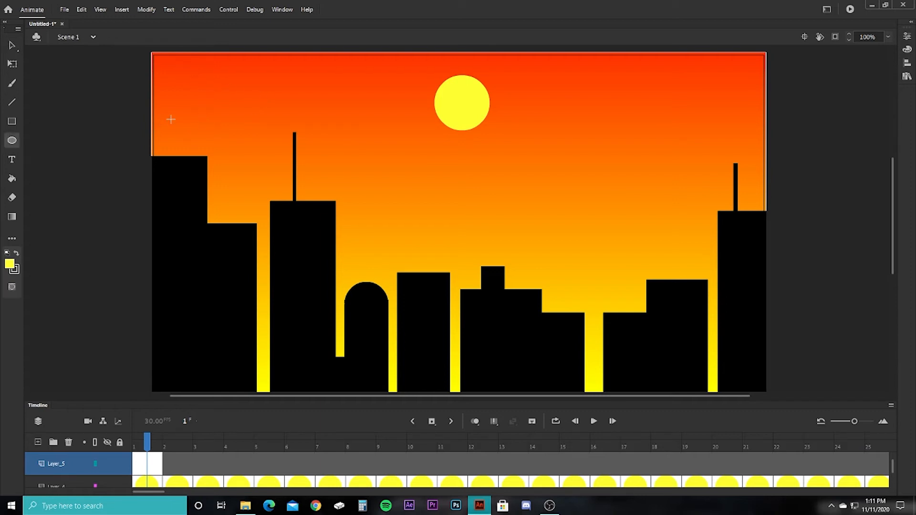
pyautogui.moveTo(175, 104); pyautogui.dragTo(217, 133)
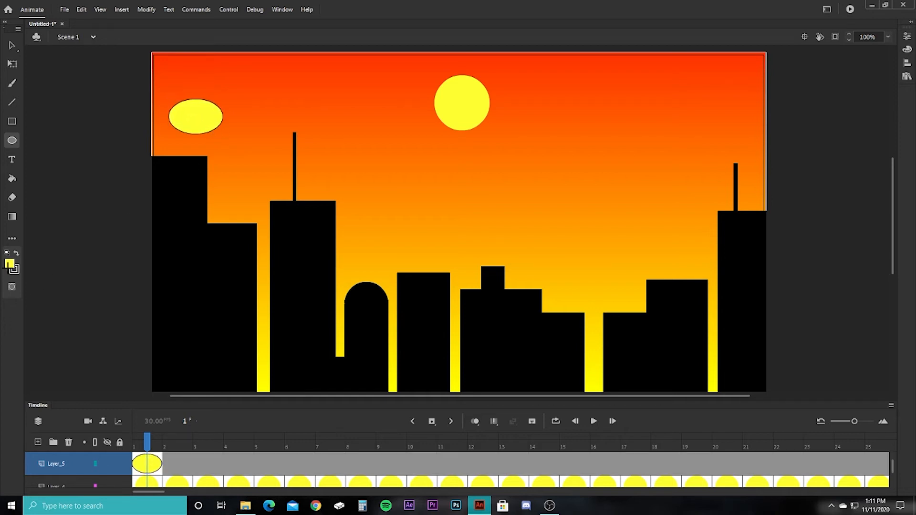
# - Fill the small oval with white and remove its outline
pyautogui.click(12, 44)
pyautogui.click(186, 118)
pyautogui.click(10, 264)
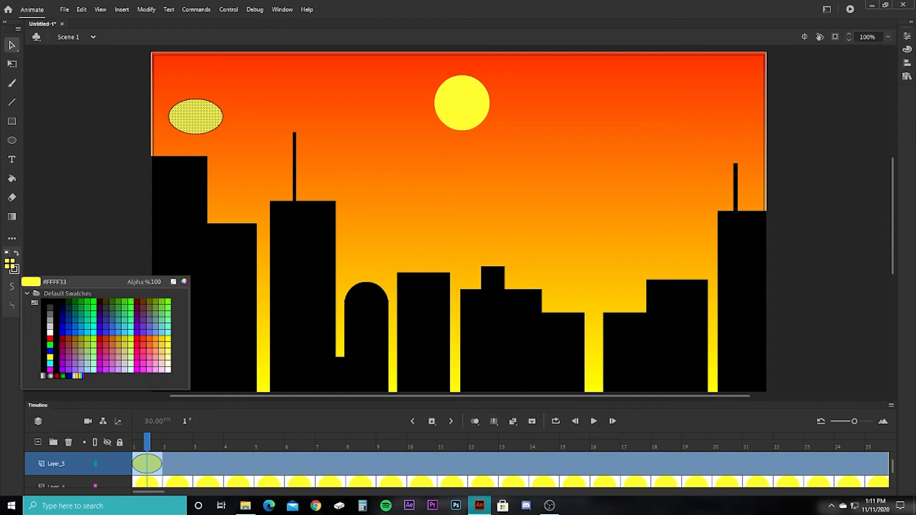
pyautogui.click(52, 333)
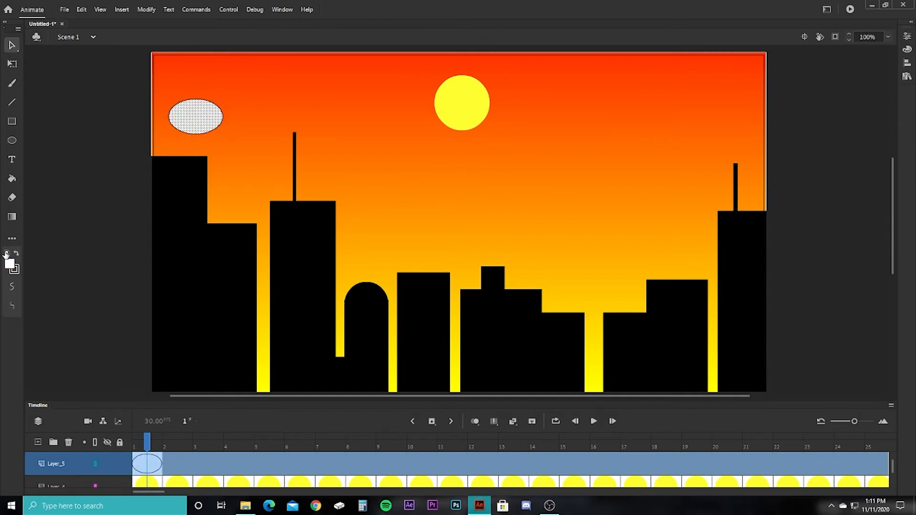
pyautogui.click(217, 132)
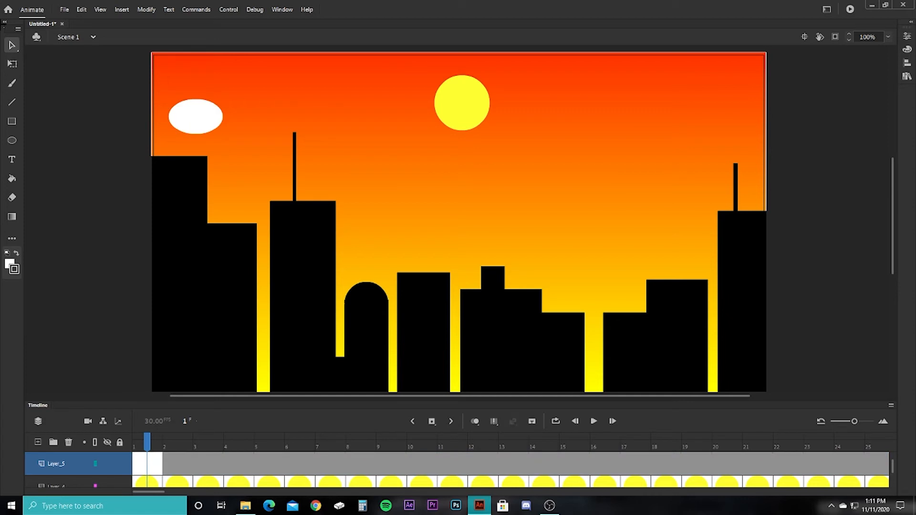
# - Draw a second white oval overlapping the lower right of the first, and set the stroke colour to white
pyautogui.click(12, 140)
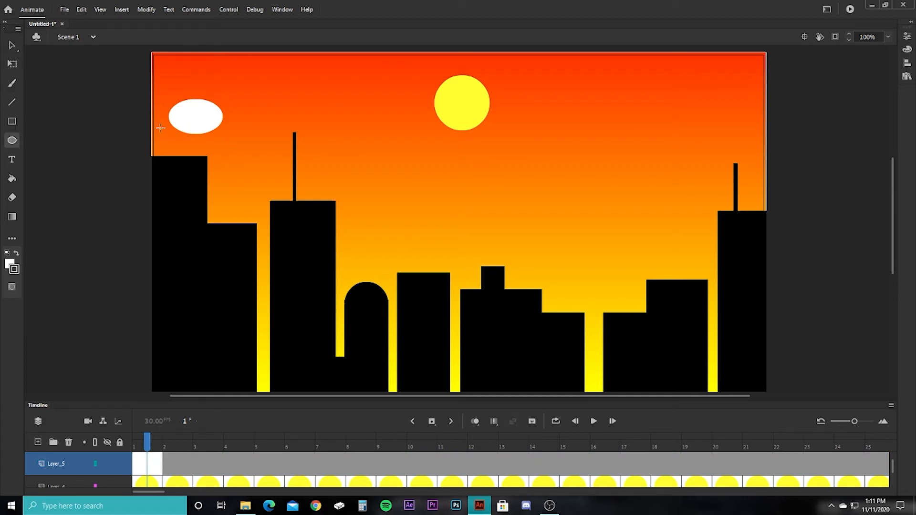
pyautogui.moveTo(187, 109); pyautogui.dragTo(242, 144)
pyautogui.click(14, 269)
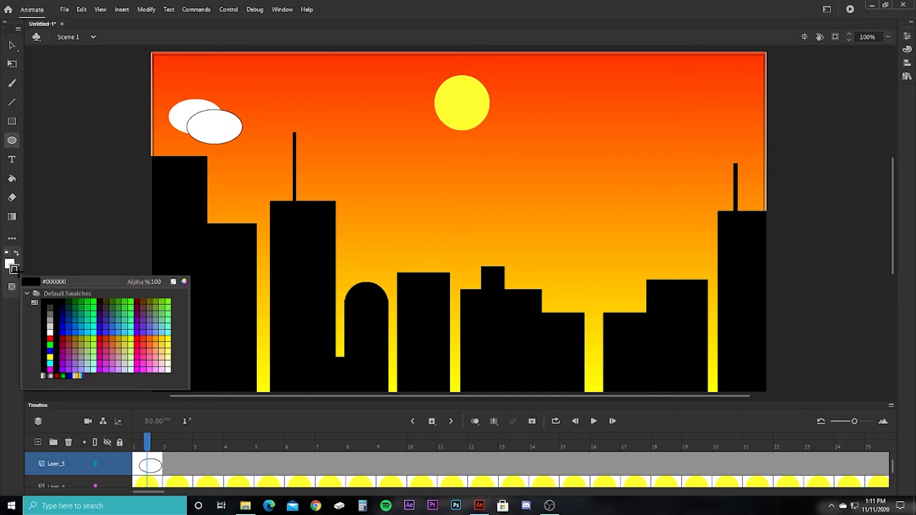
pyautogui.click(51, 331)
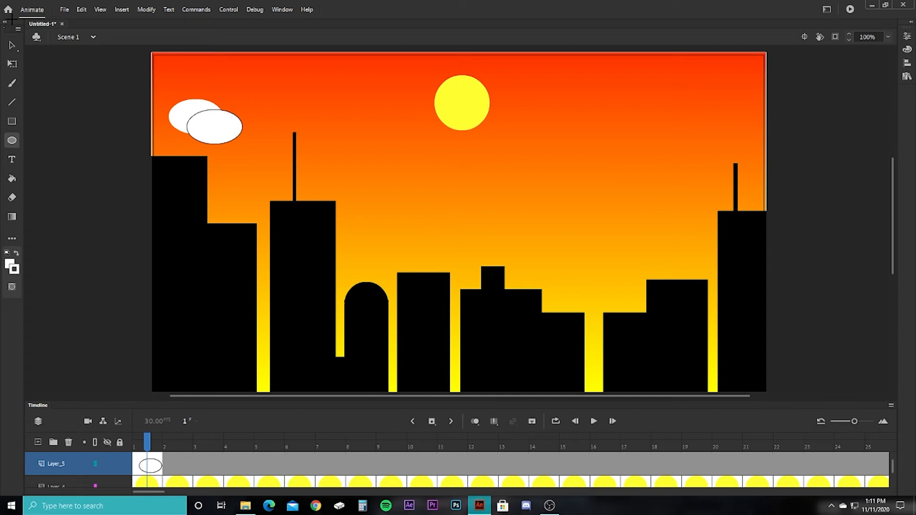
# - Delete the black outline of the second oval, including the arc inside the cloud, so both ovals form one white shape
pyautogui.click(12, 45)
pyautogui.click(233, 143)
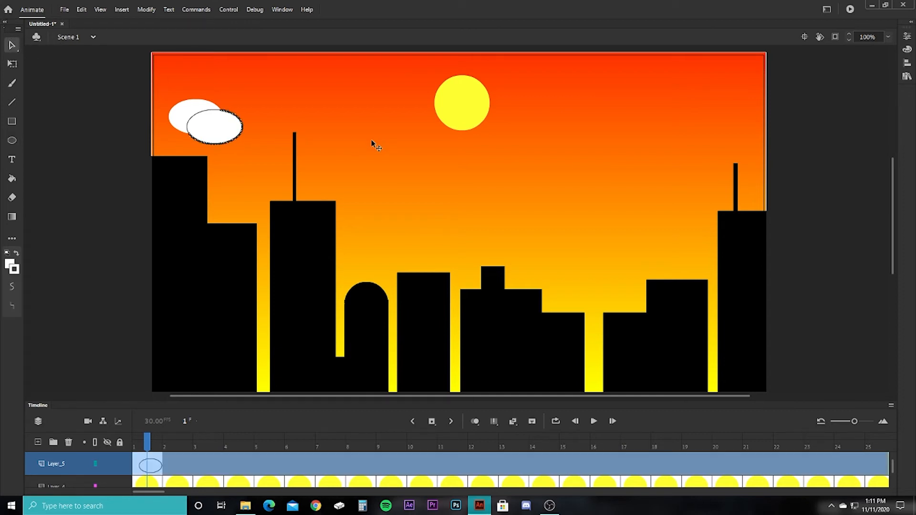
pyautogui.press('Delete')
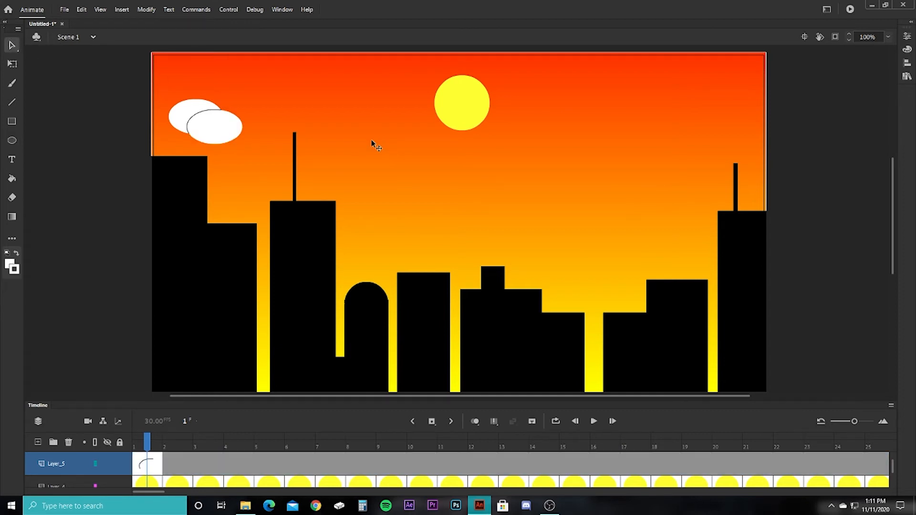
pyautogui.click(191, 117)
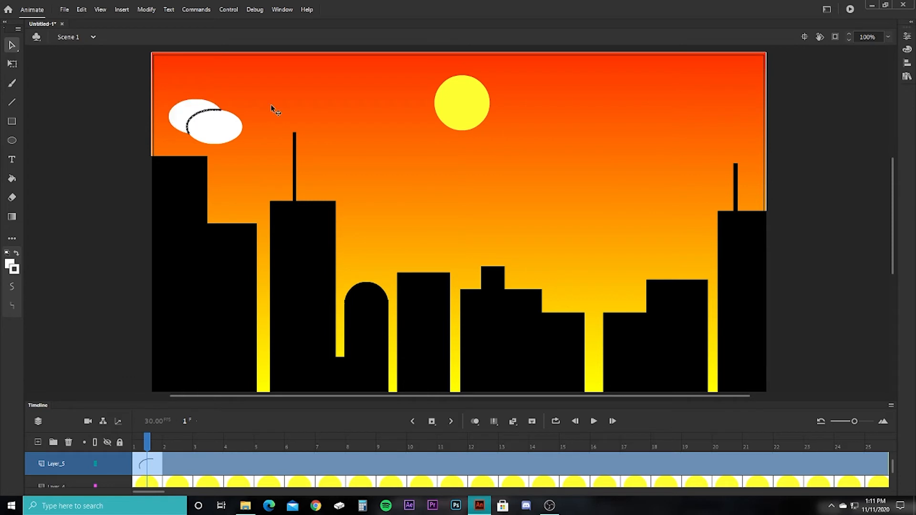
pyautogui.press('Delete')
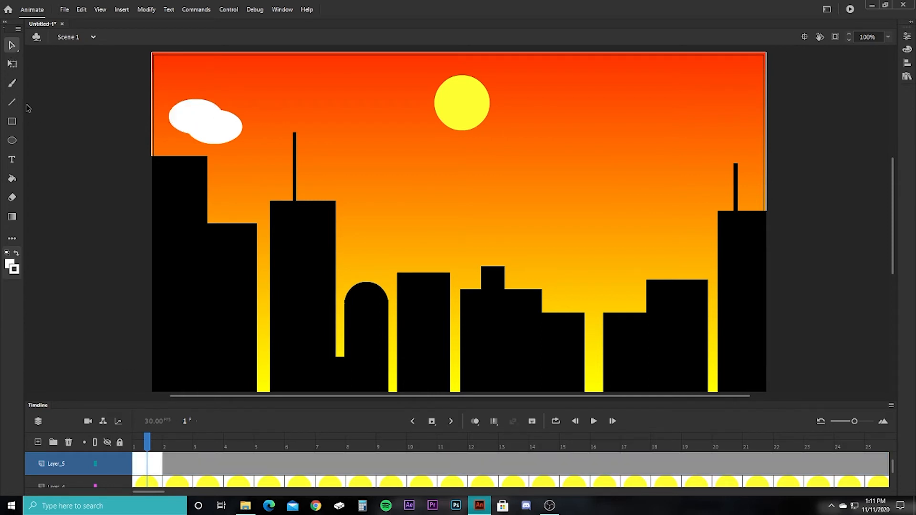
# - Draw more overlapping white ovals above and to the right of the first two to build a fuller cloud
pyautogui.click(12, 140)
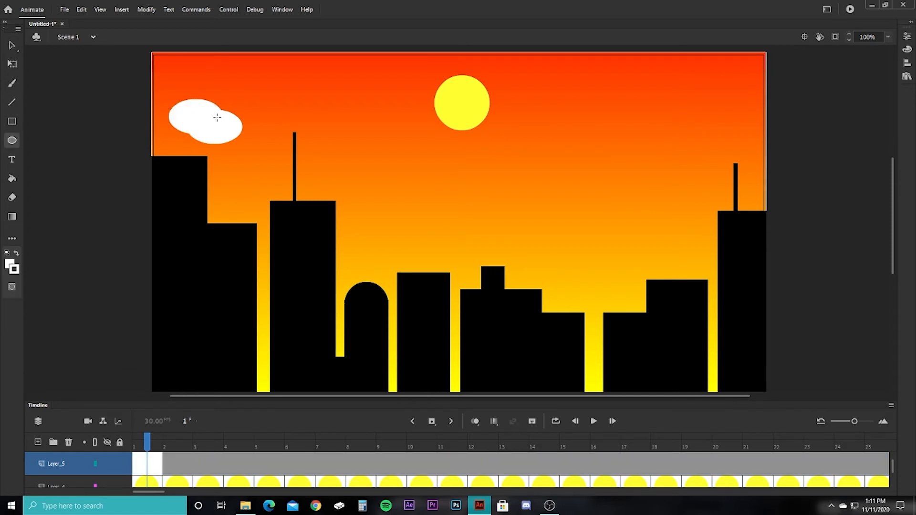
pyautogui.moveTo(191, 126); pyautogui.dragTo(262, 89)
pyautogui.moveTo(243, 125); pyautogui.dragTo(280, 146)
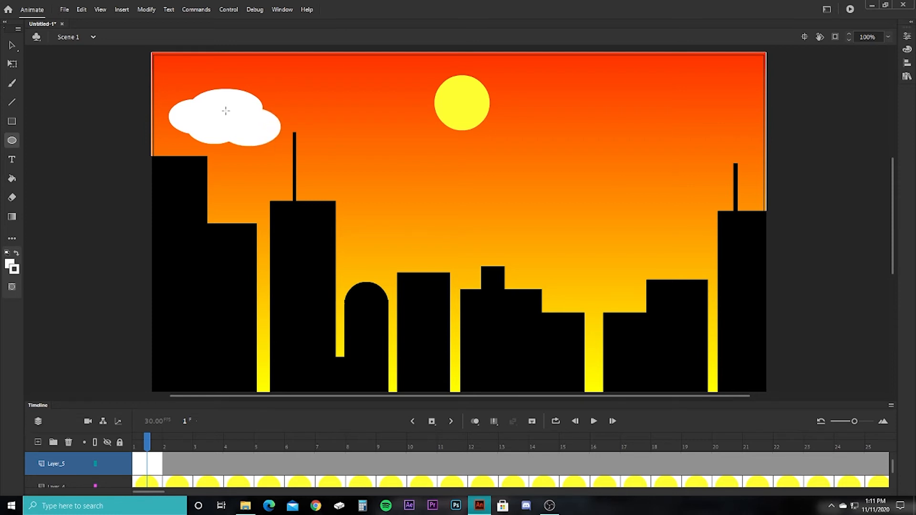
pyautogui.moveTo(245, 107); pyautogui.dragTo(302, 133)
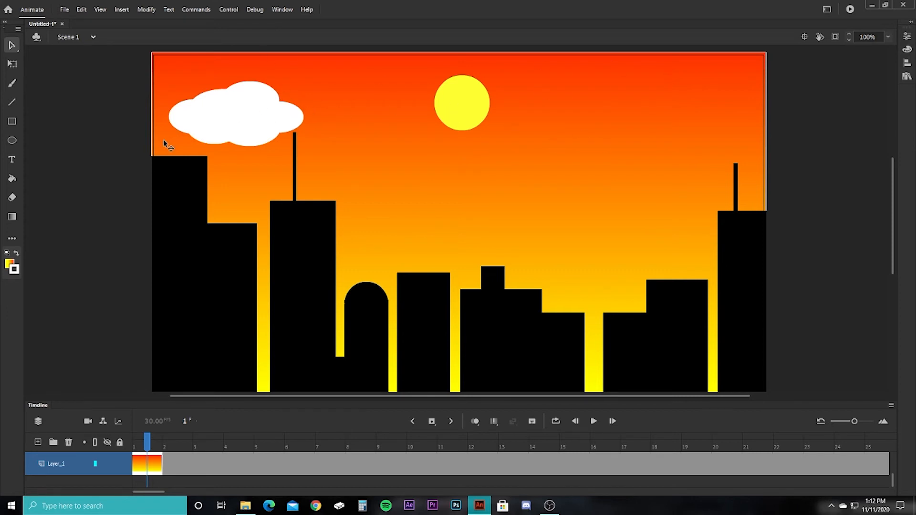
# - Duplicate the whole cloud twice, placing one copy over the sun's lower edge and the other in the upper-right part of the sky
pyautogui.click(188, 119)
pyautogui.keyDown('shift'); pyautogui.click(229, 123); pyautogui.keyUp('shift')
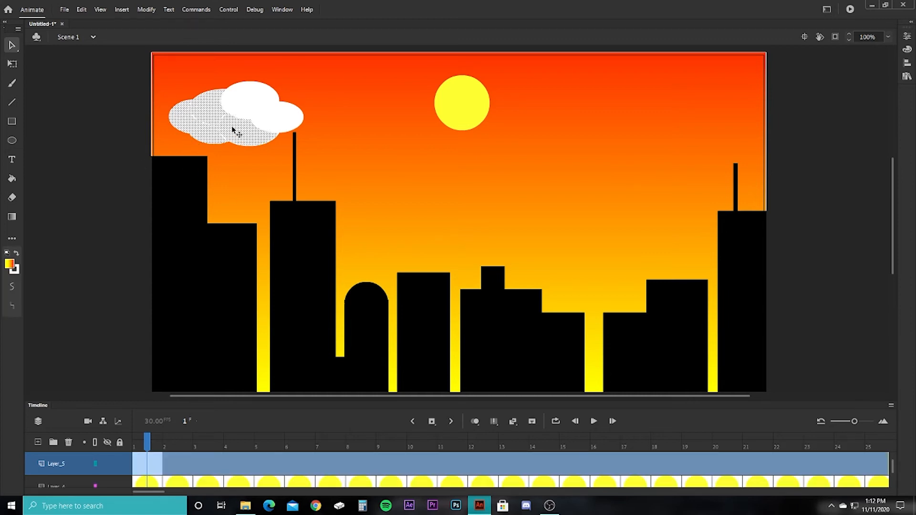
pyautogui.keyDown('shift'); pyautogui.click(249, 96); pyautogui.keyUp('shift')
pyautogui.keyDown('shift'); pyautogui.click(274, 115); pyautogui.keyUp('shift')
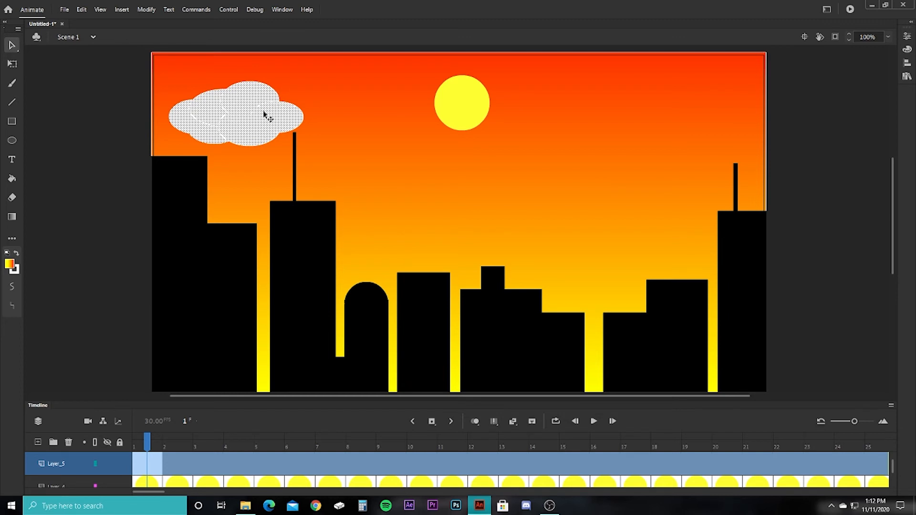
pyautogui.keyDown('shift'); pyautogui.click(223, 134); pyautogui.keyUp('shift')
pyautogui.keyDown('shift'); pyautogui.click(228, 129); pyautogui.keyUp('shift')
pyautogui.hotkey('ctrl', 'v')
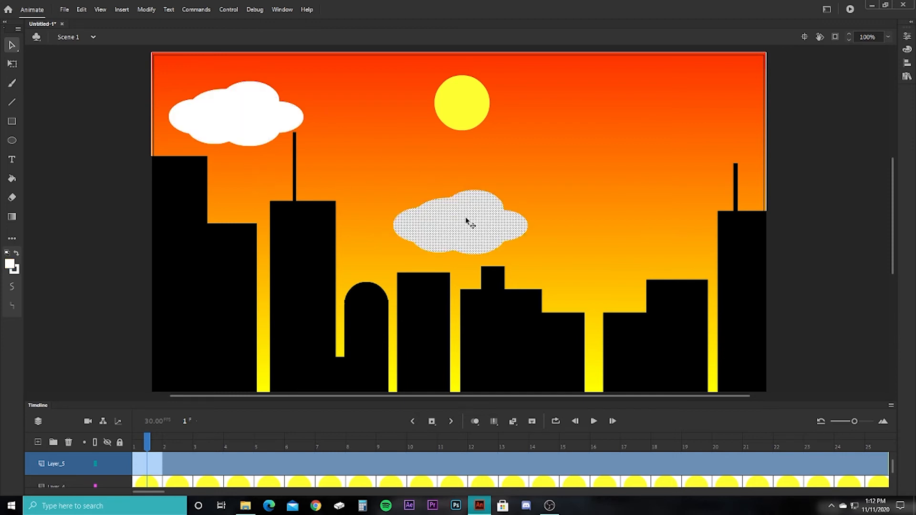
pyautogui.moveTo(466, 223); pyautogui.dragTo(495, 145)
pyautogui.moveTo(460, 224); pyautogui.dragTo(645, 98)
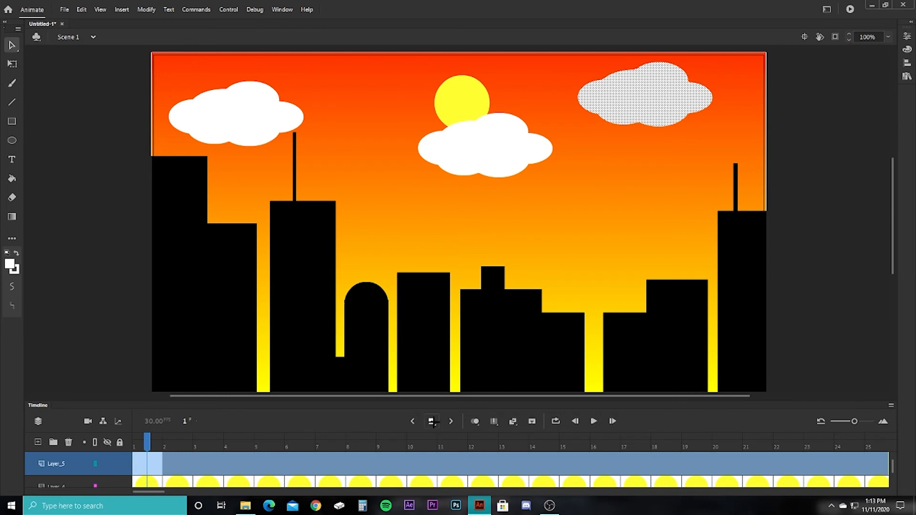
# - Insert a keyframe at frame 2 of the cloud layer, Layer_5
pyautogui.click(432, 421)
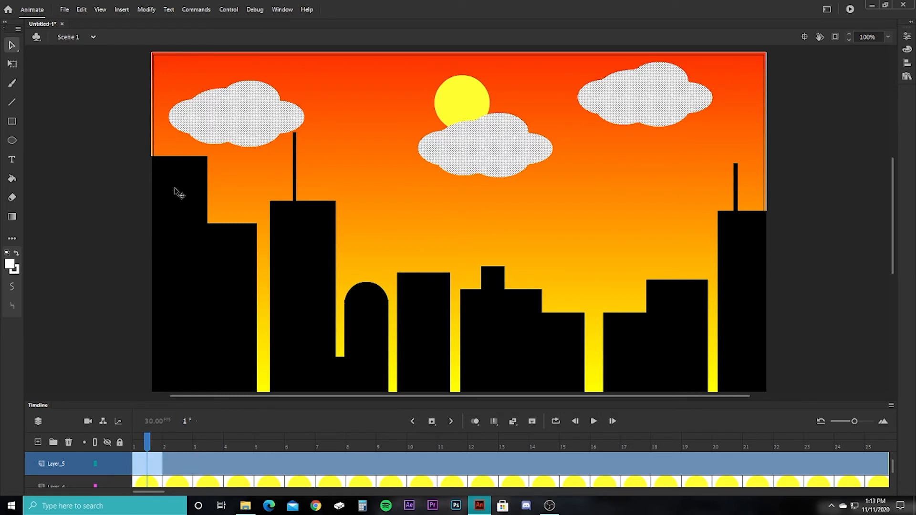
pyautogui.moveTo(148, 449)
pyautogui.mouseDown()
pyautogui.moveTo(186, 435)
pyautogui.moveTo(145, 443)
pyautogui.mouseUp()
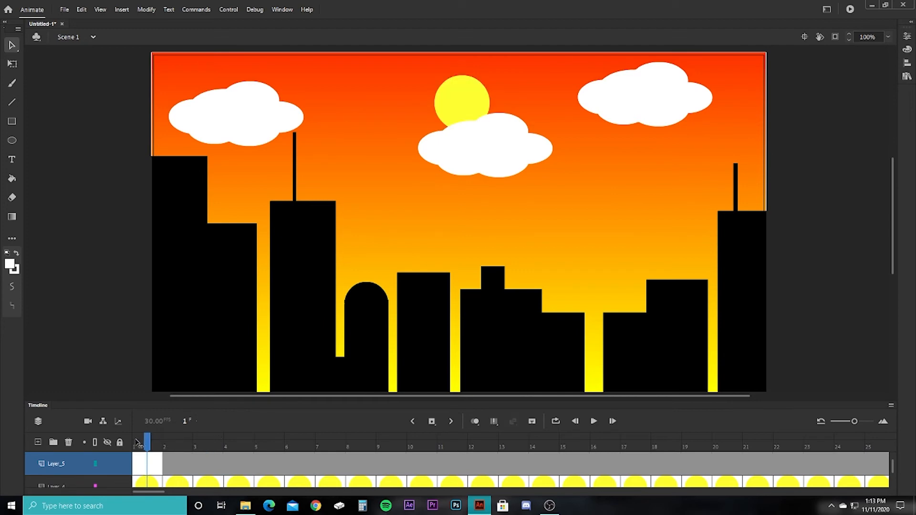
pyautogui.click(432, 421)
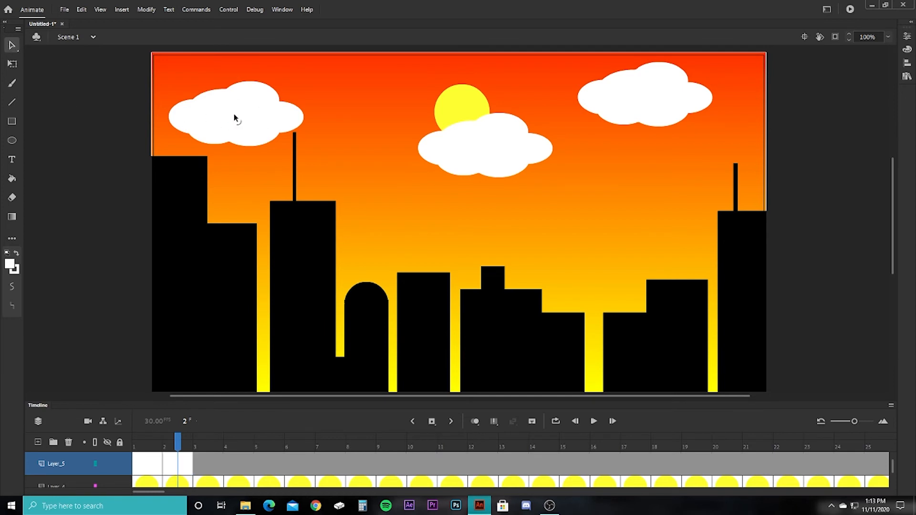
pyautogui.click(229, 113)
pyautogui.click(128, 80)
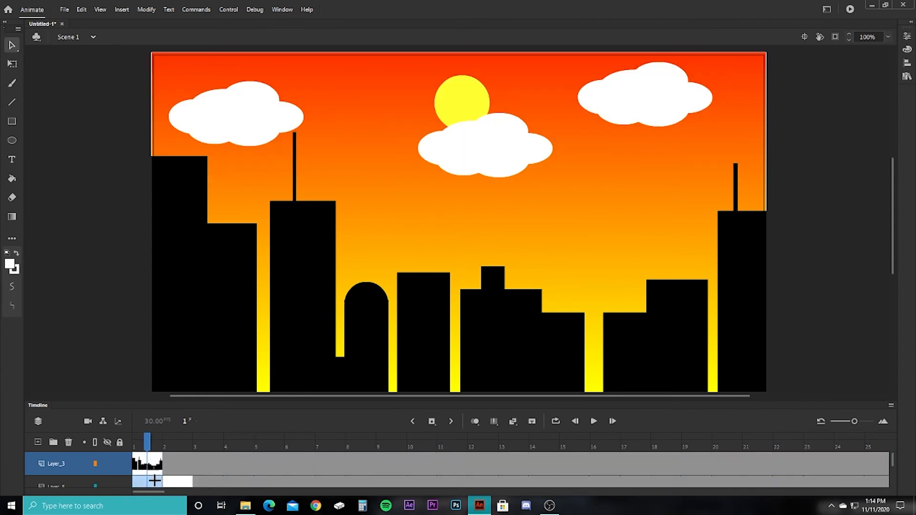
# - Move the cloud layer, Layer_5, above the skyline layer in the layer order and nudge the clouds slightly at frame 1
pyautogui.click(146, 481)
pyautogui.moveTo(65, 487); pyautogui.dragTo(82, 430)
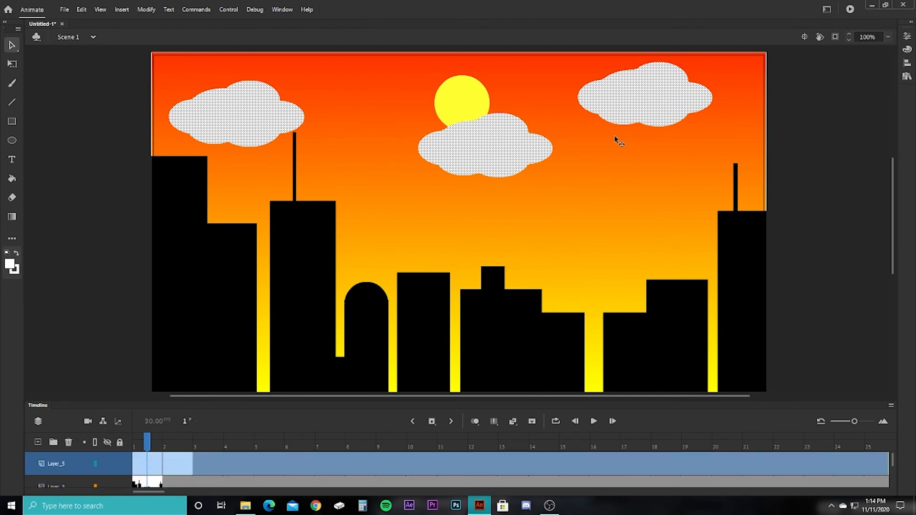
pyautogui.moveTo(230, 110)
pyautogui.mouseDown()
pyautogui.moveTo(244, 110)
pyautogui.moveTo(231, 109)
pyautogui.mouseUp()
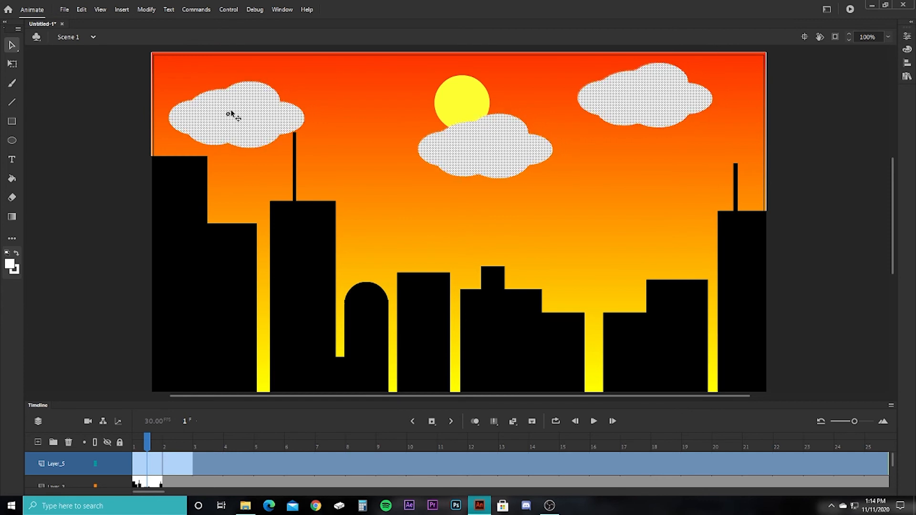
# - Shift the clouds to the right at frame 2, and add keyframes through frame 9 with the clouds moving gradually further right
pyautogui.click(176, 464)
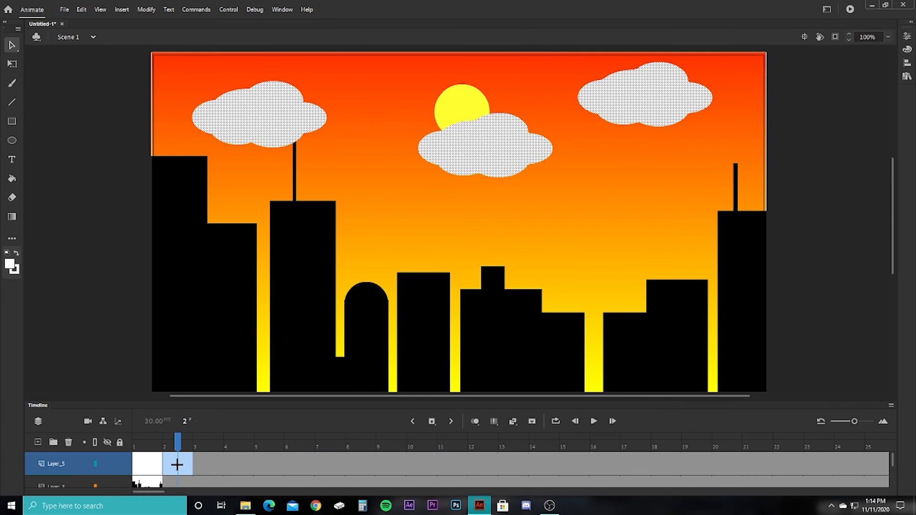
pyautogui.moveTo(258, 116); pyautogui.dragTo(337, 122)
pyautogui.click(433, 421)
pyautogui.click(432, 421)
pyautogui.click(432, 421)
pyautogui.press('F6')
pyautogui.press('F6')
pyautogui.press('F6')
pyautogui.press('F6')
# - Select only the three clouds at frame 9 and move them slightly to the right
pyautogui.moveTo(115, 60); pyautogui.dragTo(804, 192)
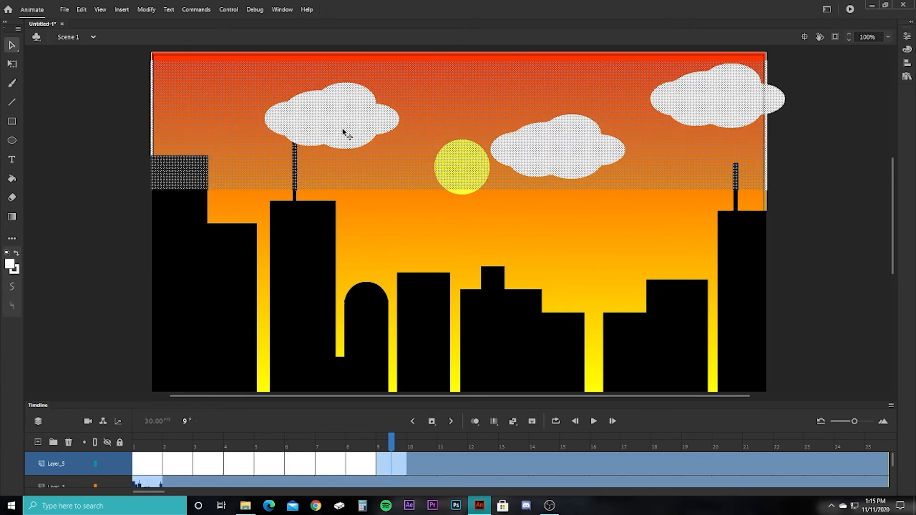
pyautogui.press('Escape')
pyautogui.click(374, 444)
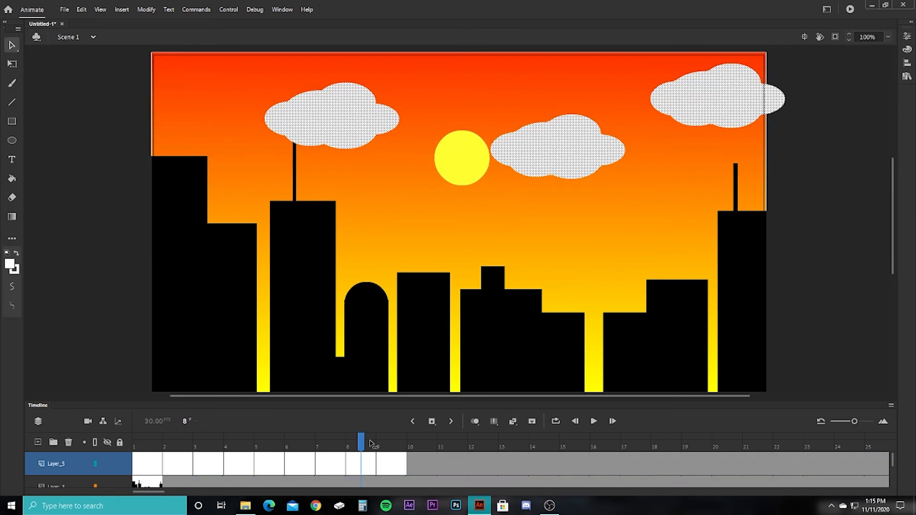
pyautogui.moveTo(372, 443); pyautogui.dragTo(381, 444)
pyautogui.click(725, 94)
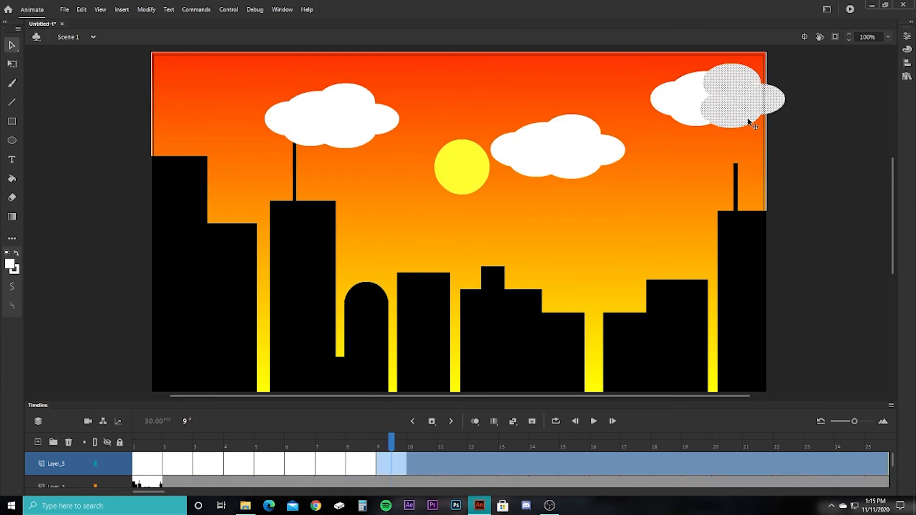
pyautogui.click(747, 121)
pyautogui.hotkey('ctrl', 'a')
pyautogui.moveTo(324, 115); pyautogui.dragTo(334, 117)
# - Add successive keyframes to the cloud layer through frame 38, moving the clouds a little further right in each
pyautogui.press('F6')
pyautogui.moveTo(334, 121); pyautogui.dragTo(424, 106)
pyautogui.click(431, 421)
pyautogui.click(431, 422)
pyautogui.click(431, 422)
pyautogui.click(430, 422)
pyautogui.click(431, 421)
pyautogui.click(431, 422)
pyautogui.click(431, 422)
pyautogui.moveTo(405, 119); pyautogui.dragTo(413, 120)
pyautogui.click(431, 421)
pyautogui.moveTo(434, 116); pyautogui.dragTo(444, 116)
pyautogui.click(431, 422)
pyautogui.moveTo(428, 113); pyautogui.dragTo(644, 118)
pyautogui.click(431, 422)
pyautogui.click(431, 422)
pyautogui.click(431, 422)
pyautogui.click(431, 422)
pyautogui.click(437, 384)
pyautogui.hotkey('ctrl', 'z')
pyautogui.click(432, 421)
pyautogui.click(431, 422)
pyautogui.click(431, 422)
pyautogui.click(431, 422)
pyautogui.click(431, 422)
pyautogui.click(431, 422)
pyautogui.click(432, 422)
pyautogui.click(432, 422)
pyautogui.click(431, 422)
pyautogui.click(432, 421)
pyautogui.click(431, 422)
pyautogui.click(432, 422)
pyautogui.click(431, 422)
pyautogui.click(432, 421)
pyautogui.press('F6')
pyautogui.hotkey('shift', 'Right')
pyautogui.hotkey('shift', 'Right')
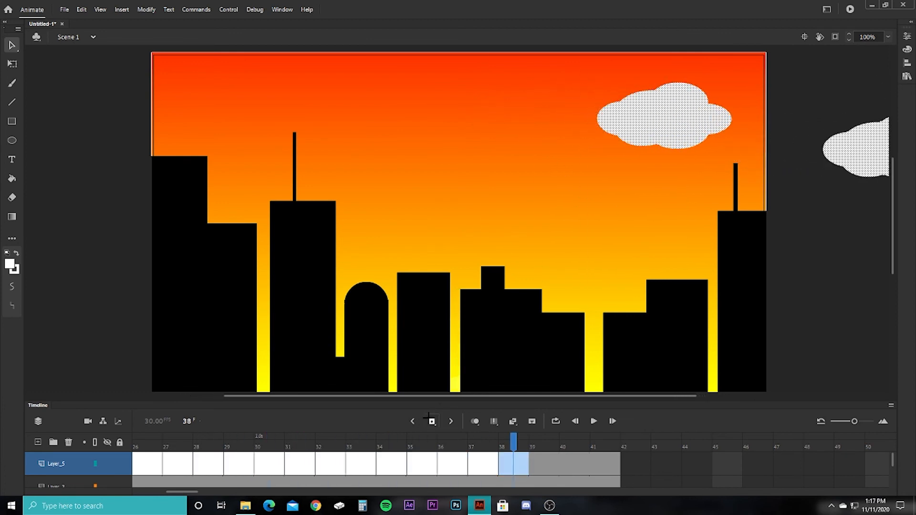
# - Continue the cloud drift with new keyframes through frame 46, shifting the clouds right by the same small amount each frame
pyautogui.press('F6')
pyautogui.hotkey('shift', 'Right')
pyautogui.hotkey('shift', 'Right')
pyautogui.press('F6')
pyautogui.hotkey('shift', 'Right')
pyautogui.hotkey('shift', 'Right')
pyautogui.press('F6')
pyautogui.hotkey('shift', 'Right')
pyautogui.hotkey('shift', 'Right')
pyautogui.press('F6')
pyautogui.hotkey('shift', 'Right')
pyautogui.hotkey('shift', 'Right')
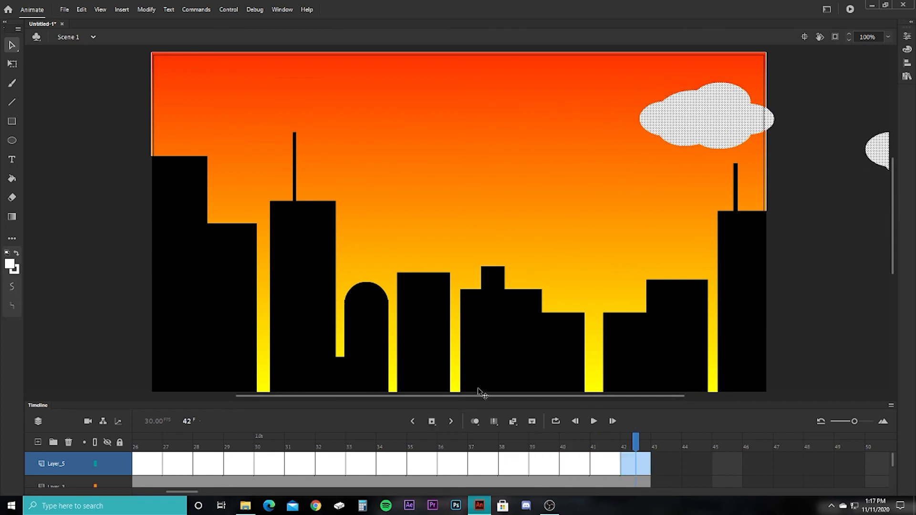
pyautogui.press('F6')
pyautogui.hotkey('shift', 'Right')
pyautogui.hotkey('shift', 'Right')
pyautogui.press('F6')
pyautogui.hotkey('shift', 'Right')
pyautogui.hotkey('shift', 'Right')
pyautogui.press('F6')
pyautogui.hotkey('shift', 'Right')
pyautogui.hotkey('shift', 'Right')
pyautogui.press('F6')
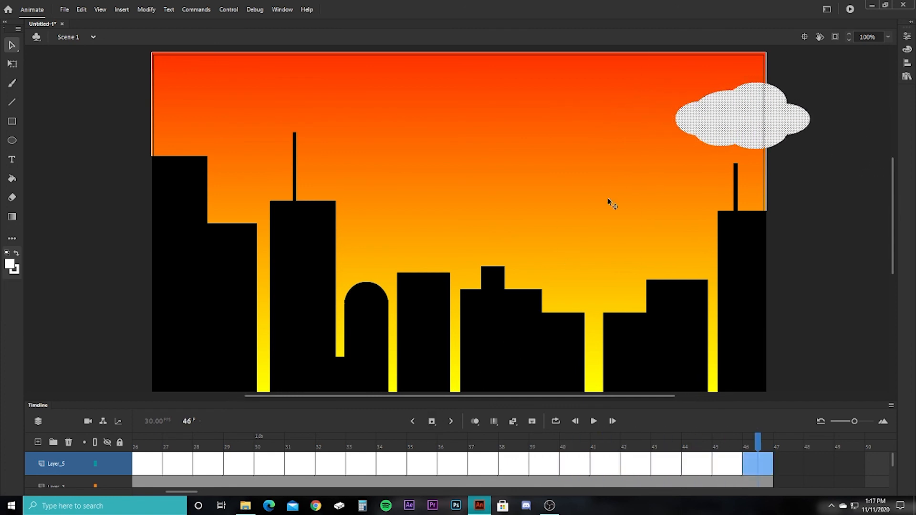
# - Extend the cloud keyframes through frame 56, nudging the clouds right each frame until the last one clears the right edge of the stage
pyautogui.hotkey('shift', 'Right')
pyautogui.hotkey('shift', 'Right')
pyautogui.press('F6')
pyautogui.hotkey('shift', 'Right')
pyautogui.hotkey('shift', 'Right')
pyautogui.press('F6')
pyautogui.hotkey('shift', 'Right')
pyautogui.hotkey('shift', 'Right')
pyautogui.press('F6')
pyautogui.hotkey('shift', 'Right')
pyautogui.hotkey('shift', 'Right')
pyautogui.press('F6')
pyautogui.hotkey('shift', 'Right')
pyautogui.hotkey('shift', 'Right')
pyautogui.press('F6')
pyautogui.hotkey('shift', 'Right')
pyautogui.hotkey('shift', 'Right')
pyautogui.press('F6')
pyautogui.hotkey('shift', 'Right')
pyautogui.hotkey('shift', 'Right')
pyautogui.press('F6')
pyautogui.hotkey('shift', 'Right')
pyautogui.hotkey('shift', 'Right')
pyautogui.press('F6')
pyautogui.hotkey('shift', 'Right')
pyautogui.hotkey('shift', 'Right')
pyautogui.press('F6')
pyautogui.press('F6')
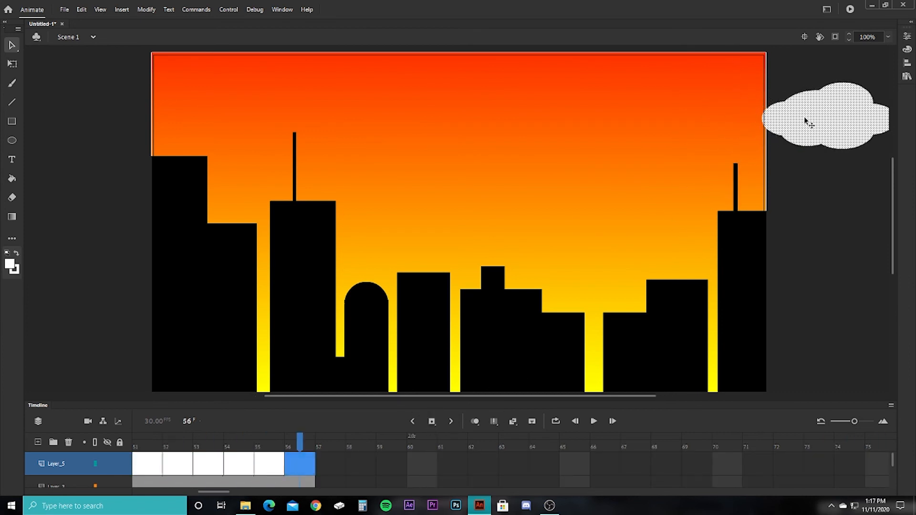
pyautogui.hotkey('shift', 'Right')
pyautogui.hotkey('shift', 'Right')
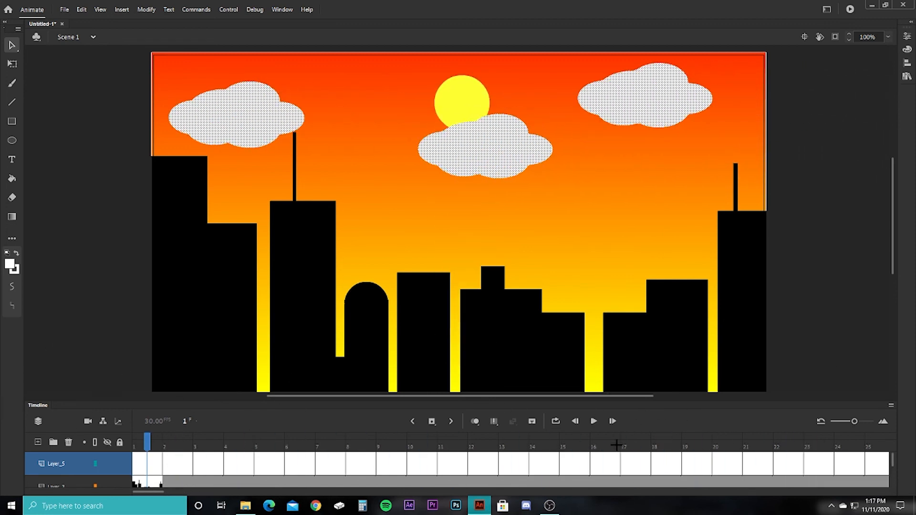
# - Play the animation from frame 1 to preview the setting sun and drifting clouds
pyautogui.click(594, 421)
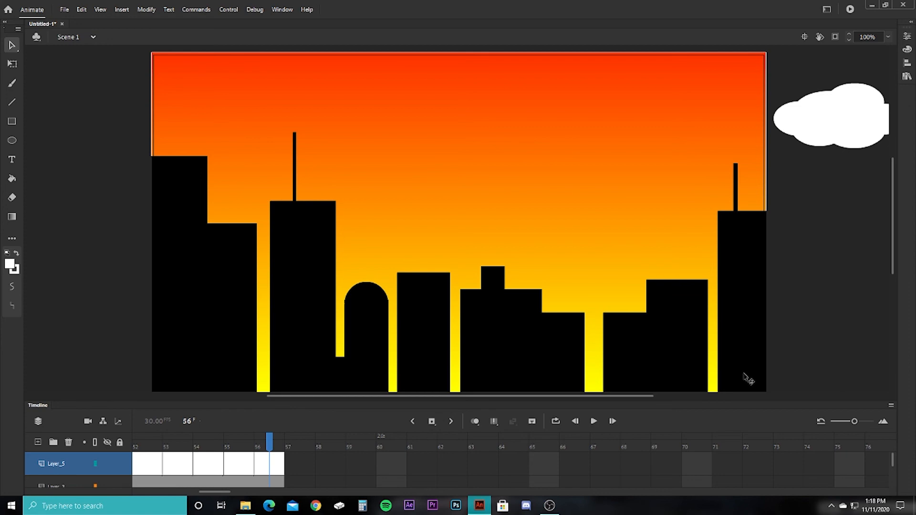
pyautogui.click(550, 506)
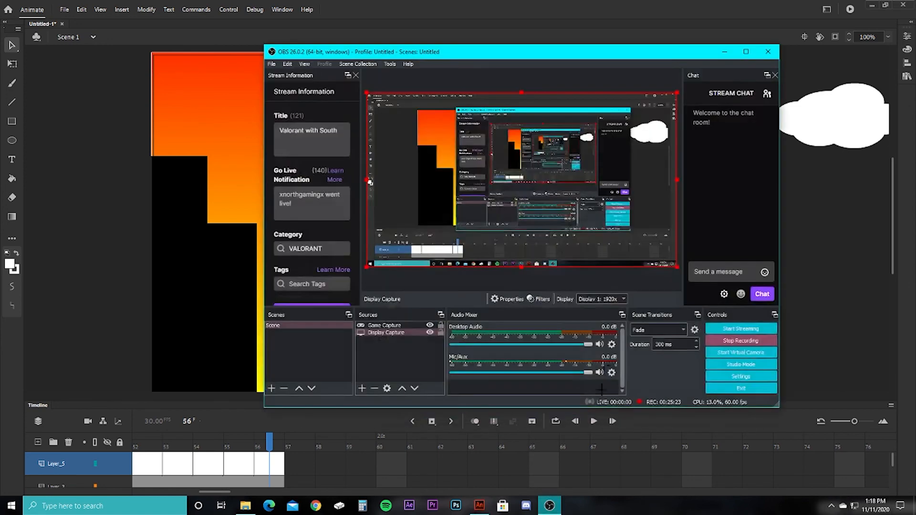